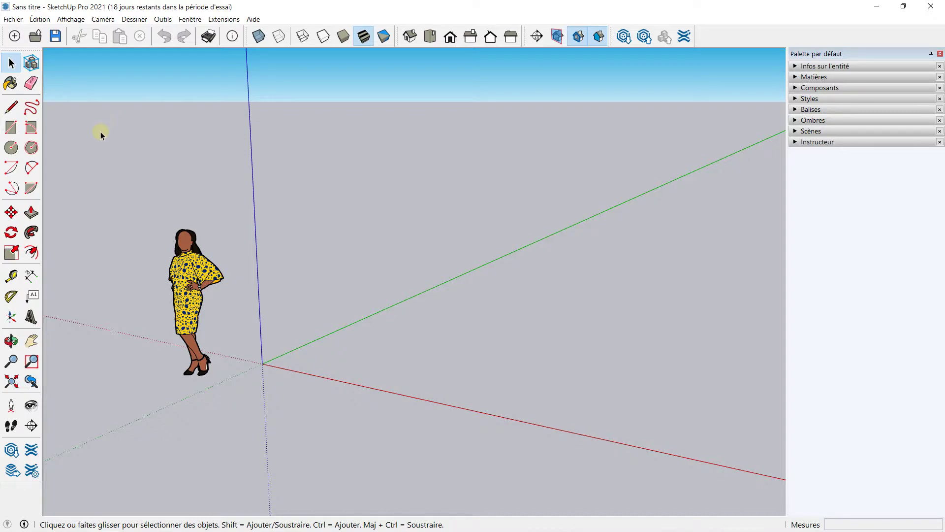
# - Draw a rectangle of about 8.75 by 5.84 m flat on the ground, in empty space away from the figure
pyautogui.moveTo(112, 133); pyautogui.dragTo(152, 134, button='middle')
pyautogui.press('space')
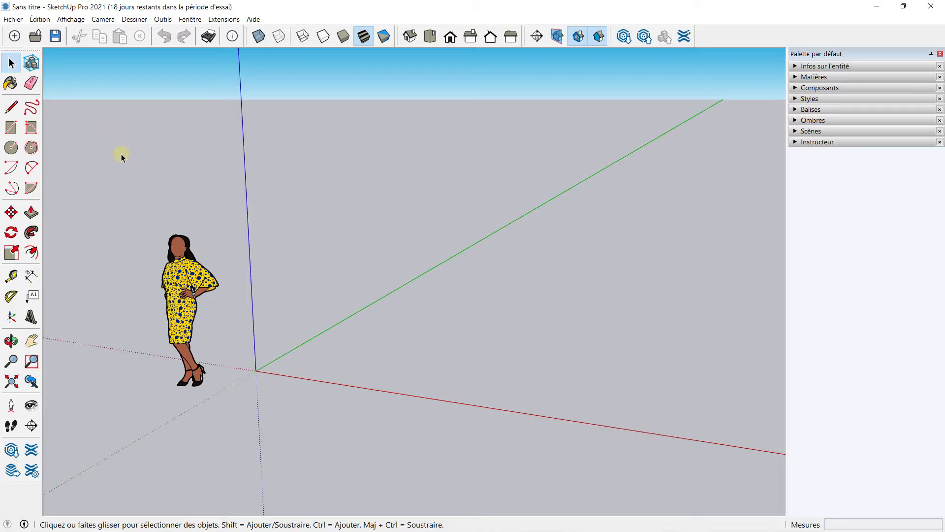
pyautogui.moveTo(121, 153); pyautogui.dragTo(196, 159, button='middle')
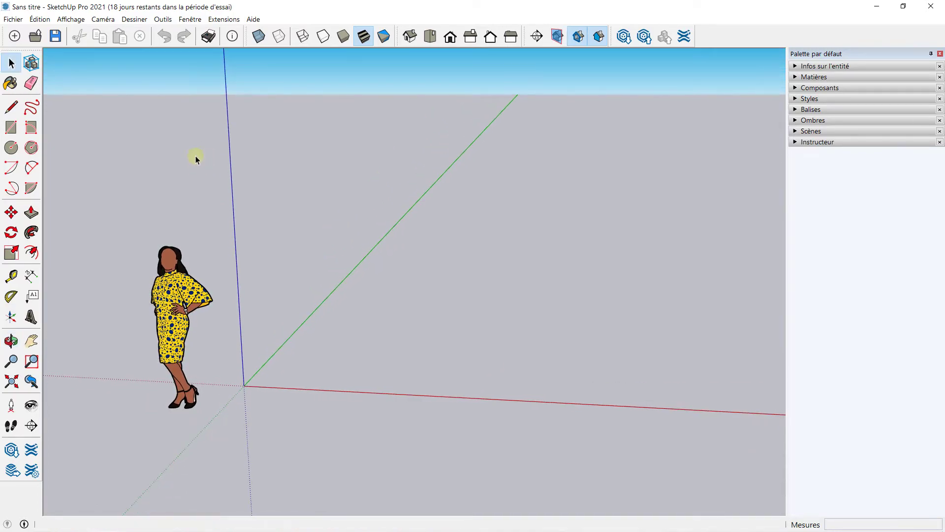
pyautogui.moveTo(580, 167); pyautogui.dragTo(253, 249, button='middle')
pyautogui.moveTo(559, 198); pyautogui.dragTo(238, 190, button='middle')
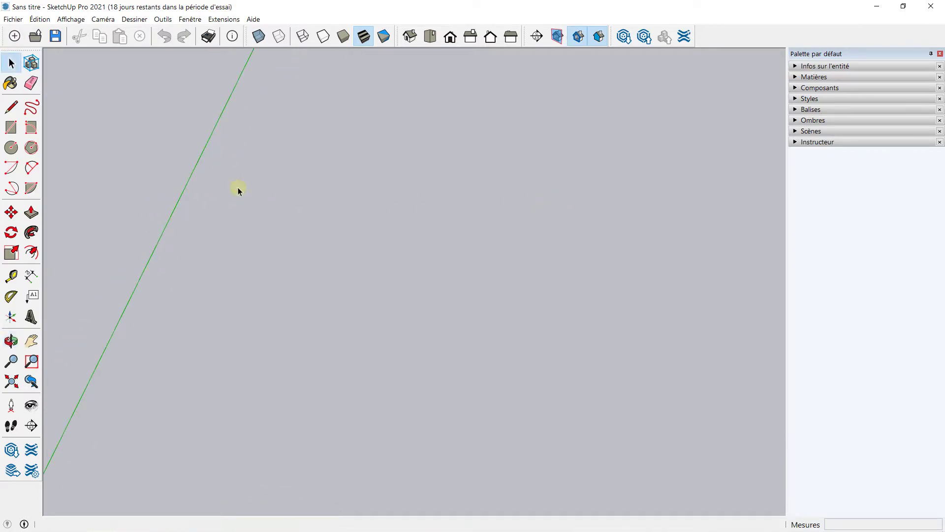
pyautogui.click(11, 127)
pyautogui.click(252, 232)
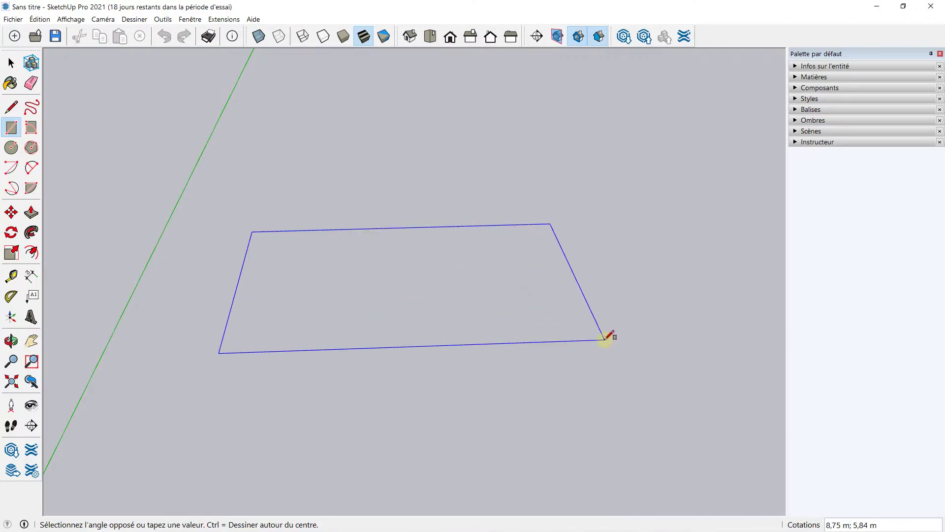
pyautogui.click(605, 339)
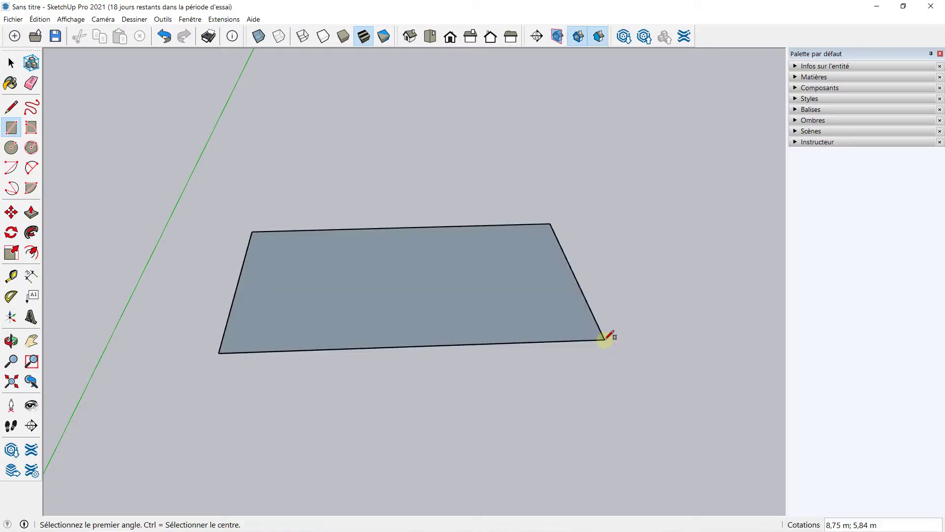
# - Set the rectangle's dimensions to 10 m by 6 m
pyautogui.write('10')
pyautogui.press('capslock')
pyautogui.write('m')
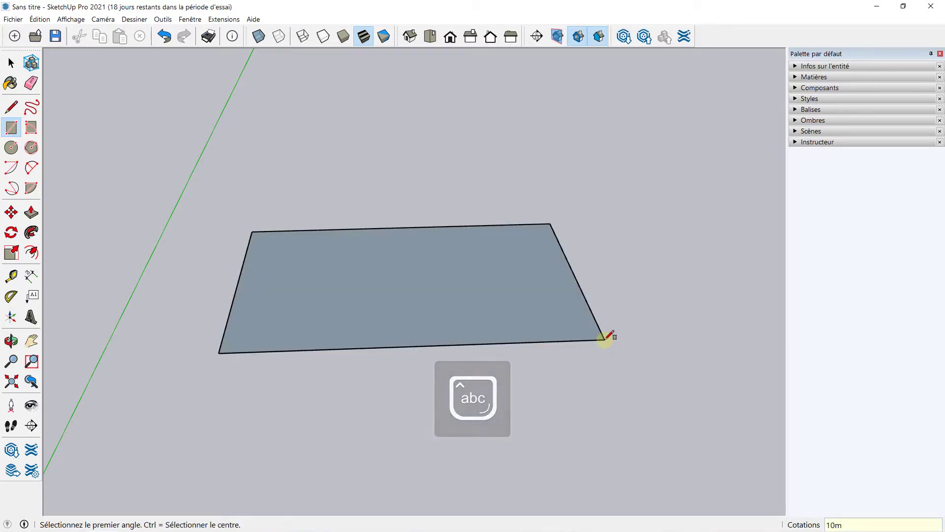
pyautogui.write(';')
pyautogui.press('capslock')
pyautogui.press('capslock')
pyautogui.write('6m')
pyautogui.press('Return')
# - In top view, offset the rectangle's outline inward by 20 cm to form the outer wall thickness
pyautogui.moveTo(422, 246); pyautogui.dragTo(428, 316, button='middle')
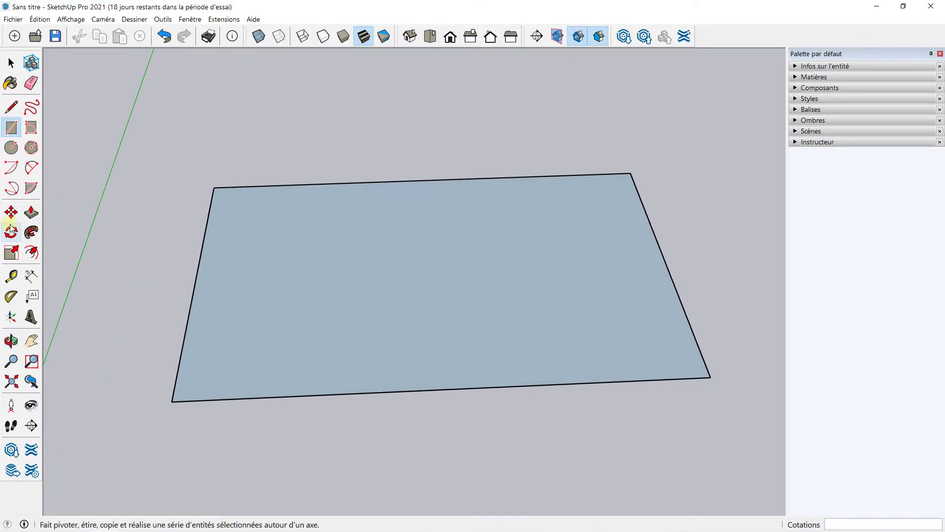
pyautogui.click(30, 253)
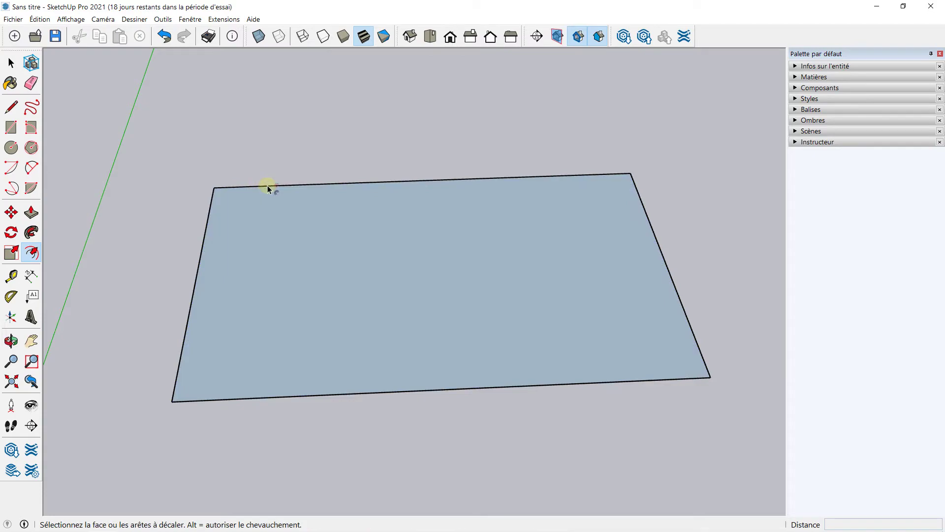
pyautogui.click(431, 35)
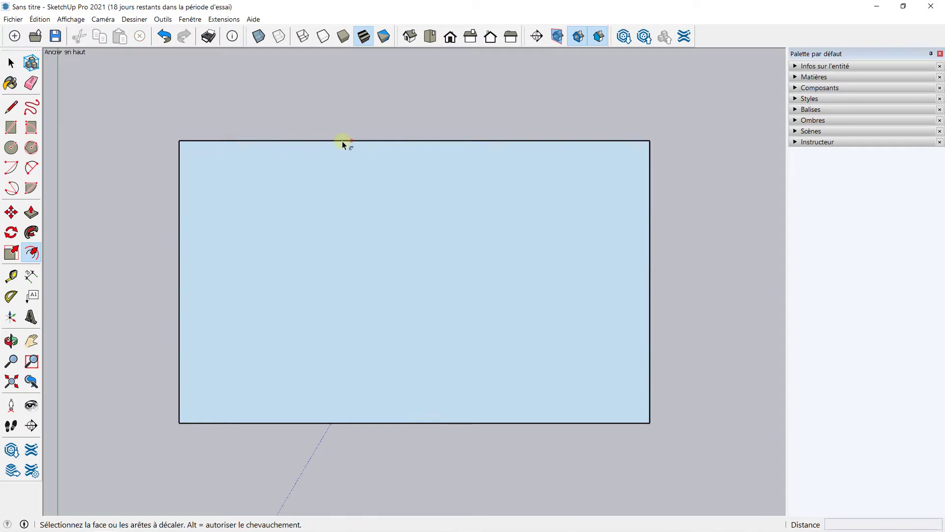
pyautogui.click(342, 144)
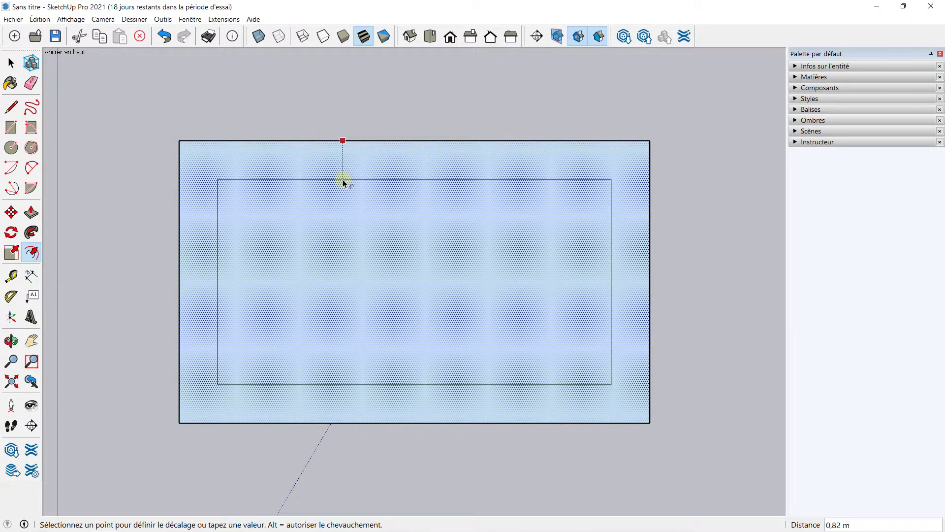
pyautogui.click(343, 179)
pyautogui.write('20')
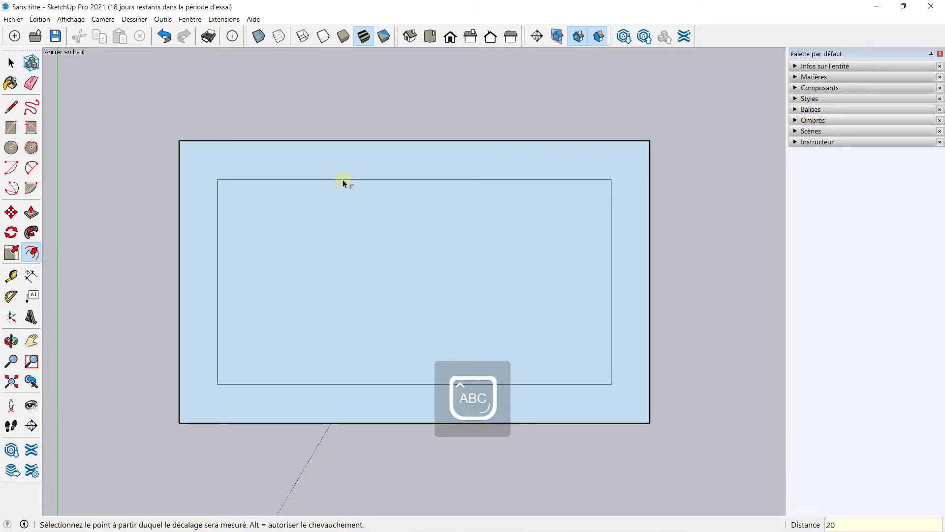
pyautogui.press('capslock')
pyautogui.write('cm')
pyautogui.press('Return')
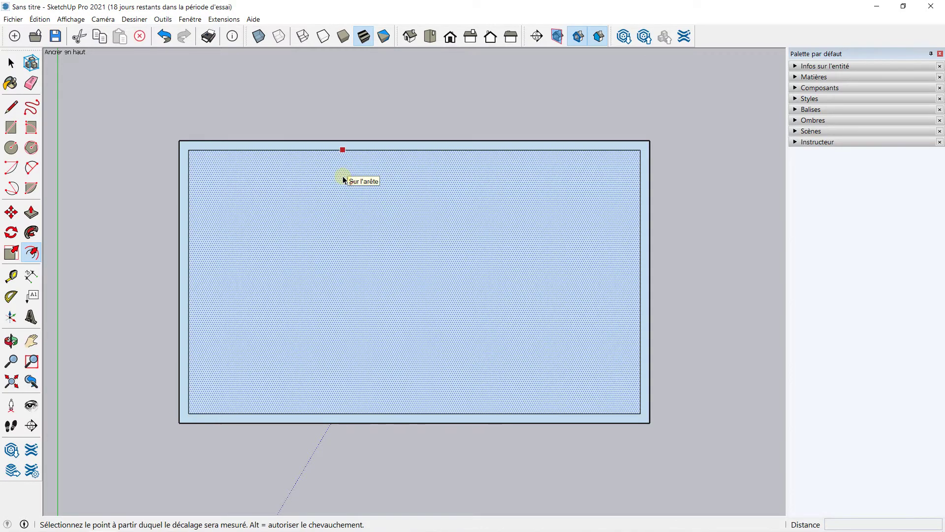
# - Place a guide parallel to the plan's right outer edge, 4.00 m inside it
pyautogui.click(13, 278)
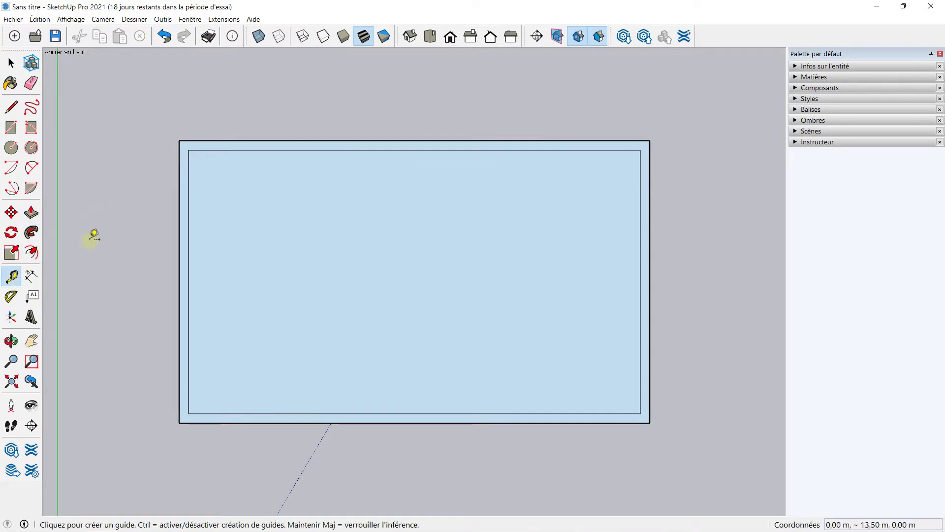
pyautogui.click(649, 186)
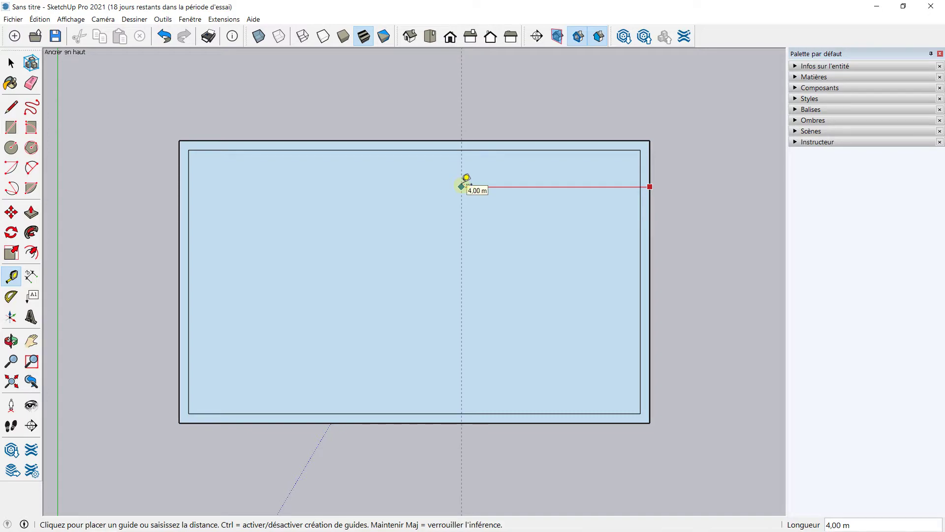
pyautogui.click(463, 185)
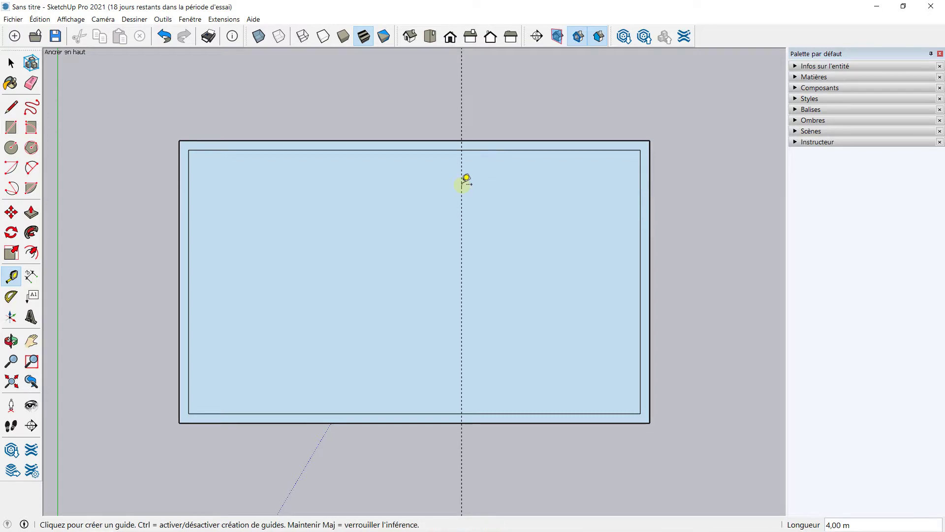
# - Place a second parallel guide 420 cm inside the plan's right outer edge
pyautogui.click(650, 183)
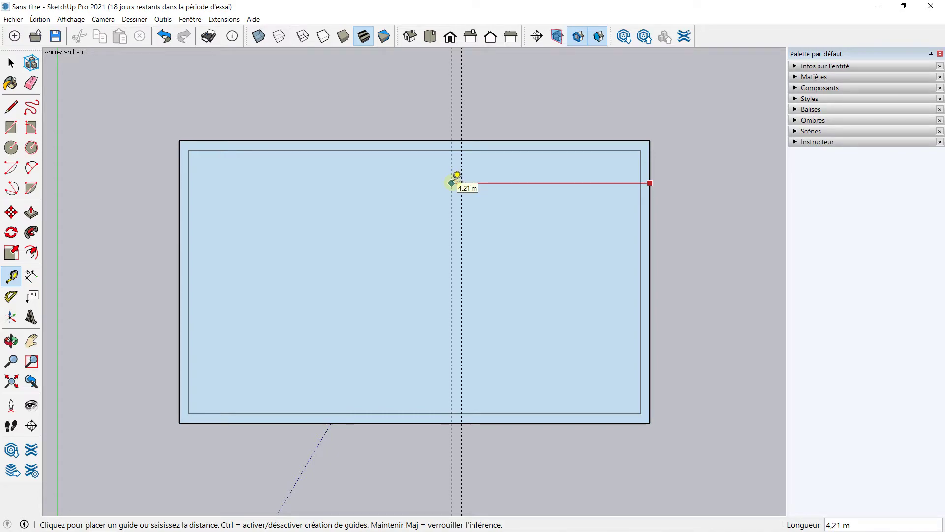
pyautogui.click(453, 182)
pyautogui.press('capslock')
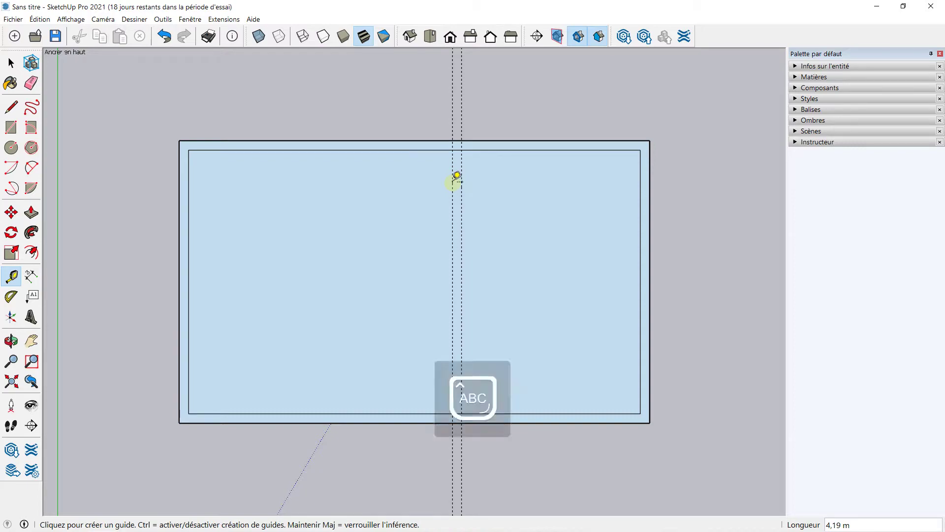
pyautogui.write('420')
pyautogui.press('capslock')
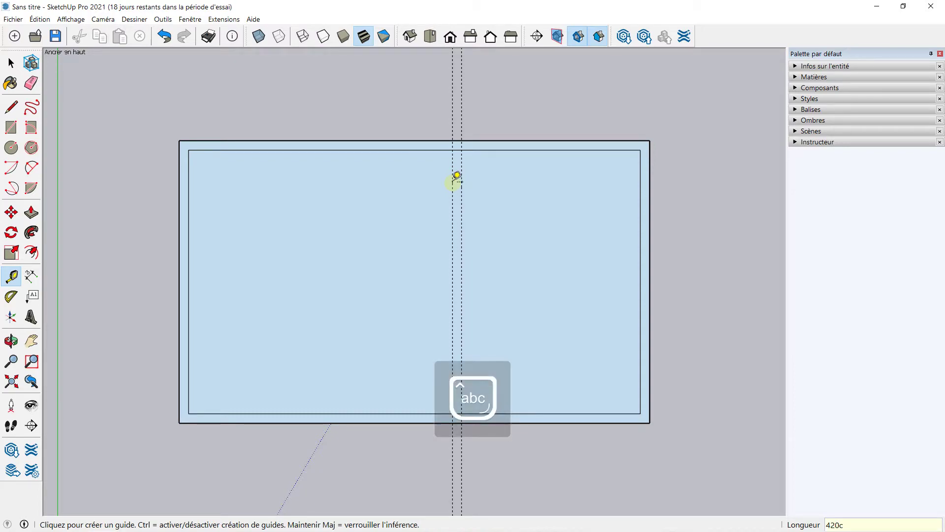
pyautogui.write('m')
pyautogui.press('Return')
# - Draw two partition wall lines along the guides, between the upper and lower inner wall edges
pyautogui.click(10, 106)
pyautogui.click(451, 149)
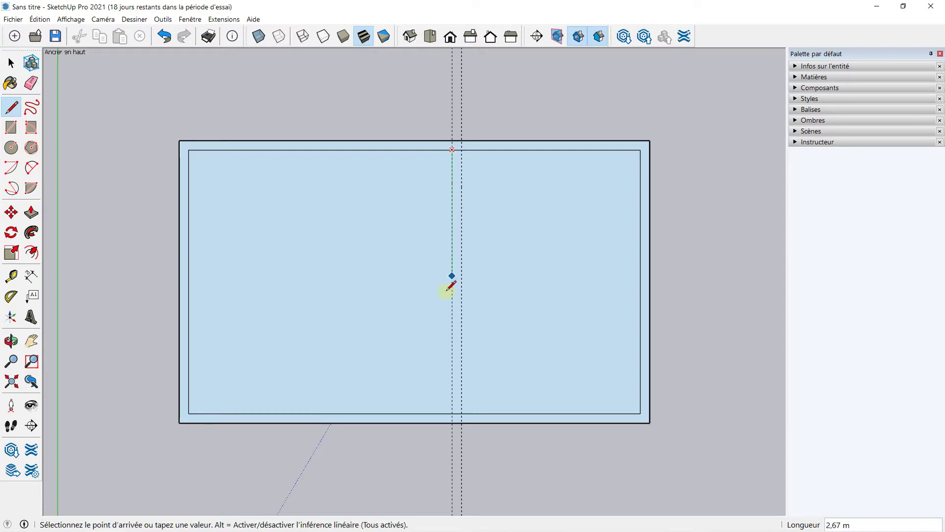
pyautogui.click(451, 414)
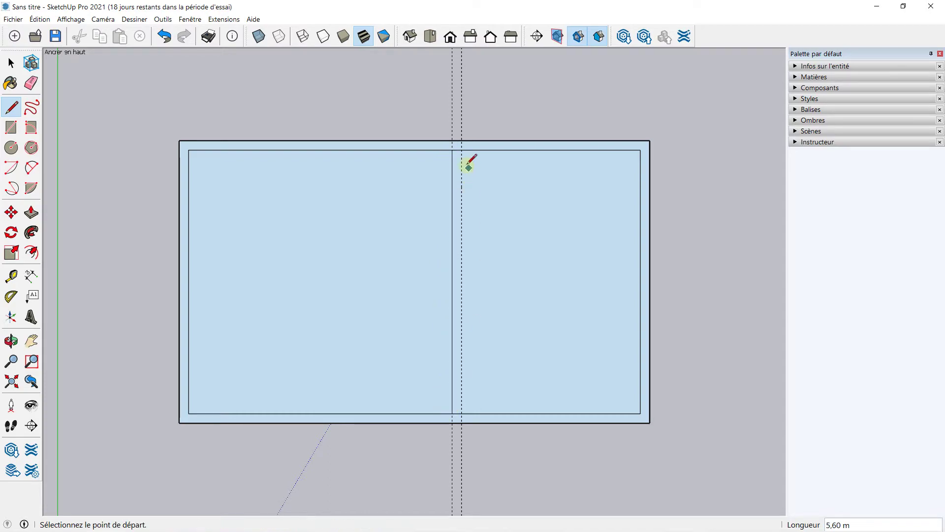
pyautogui.click(461, 149)
pyautogui.click(461, 413)
# - Erase the inner wall edge segments at both ends of the partition, along with the two guides
pyautogui.click(31, 83)
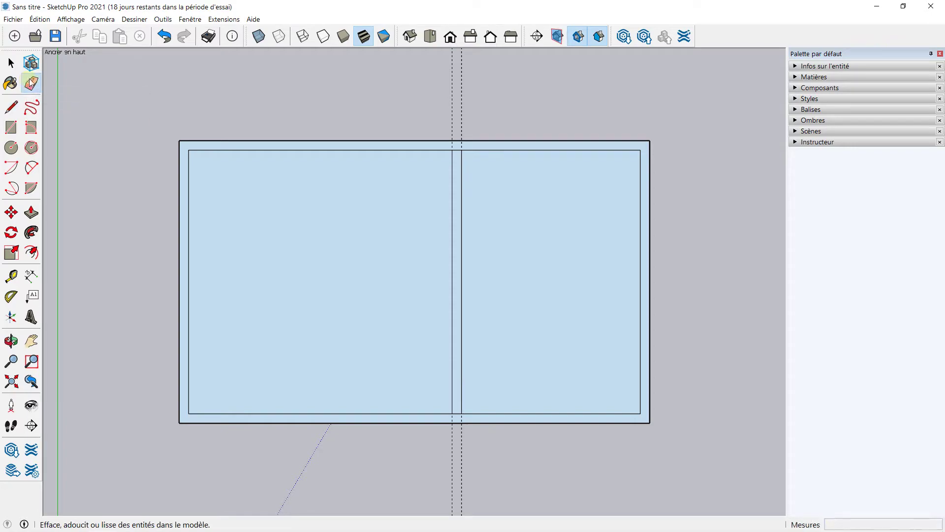
pyautogui.scroll(2, 397, 158)
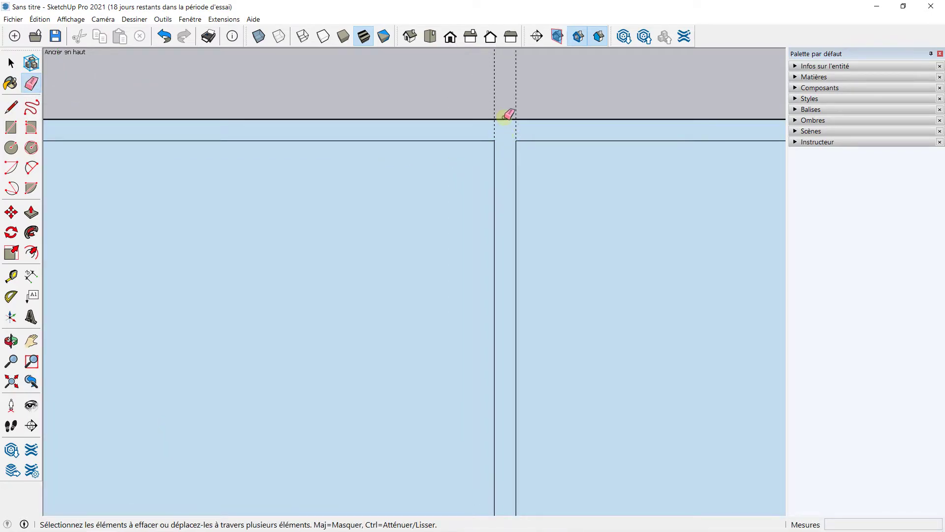
pyautogui.scroll(-2, 509, 147)
pyautogui.scroll(-4, 509, 148)
pyautogui.scroll(6, 513, 295)
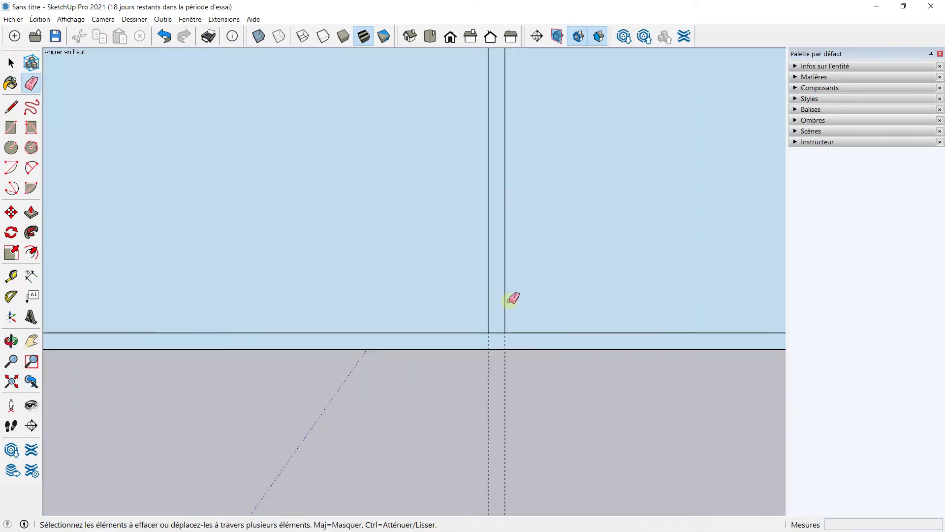
pyautogui.click(498, 337)
pyautogui.scroll(-5, 493, 295)
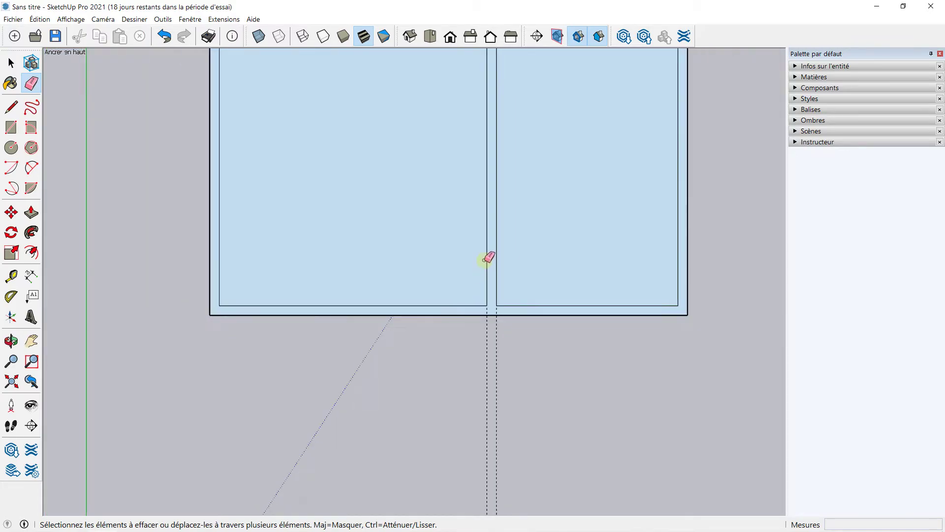
pyautogui.moveTo(486, 80); pyautogui.dragTo(509, 80)
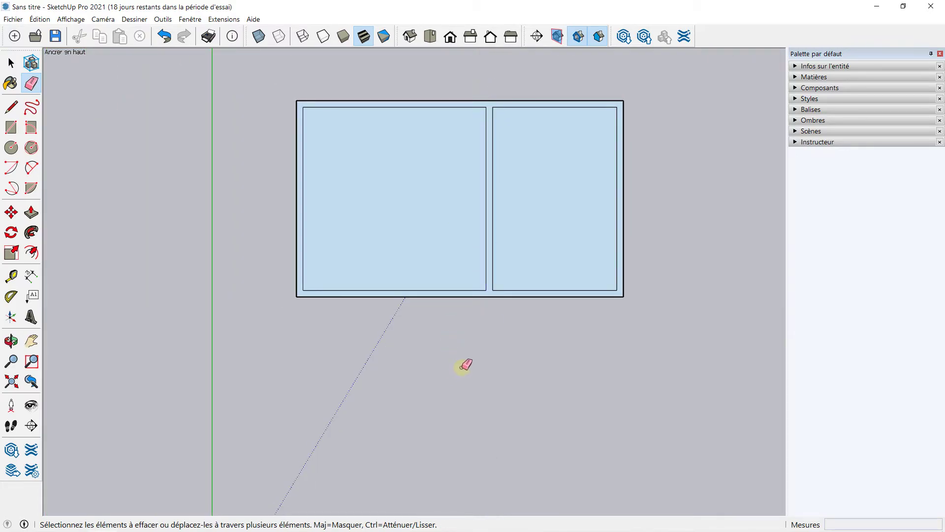
# - Push/Pull the connected outer wall and partition face upward by about 3.25 m
pyautogui.keyDown('shift'); pyautogui.moveTo(478, 207); pyautogui.dragTo(382, 245, button='middle'); pyautogui.keyUp('shift')
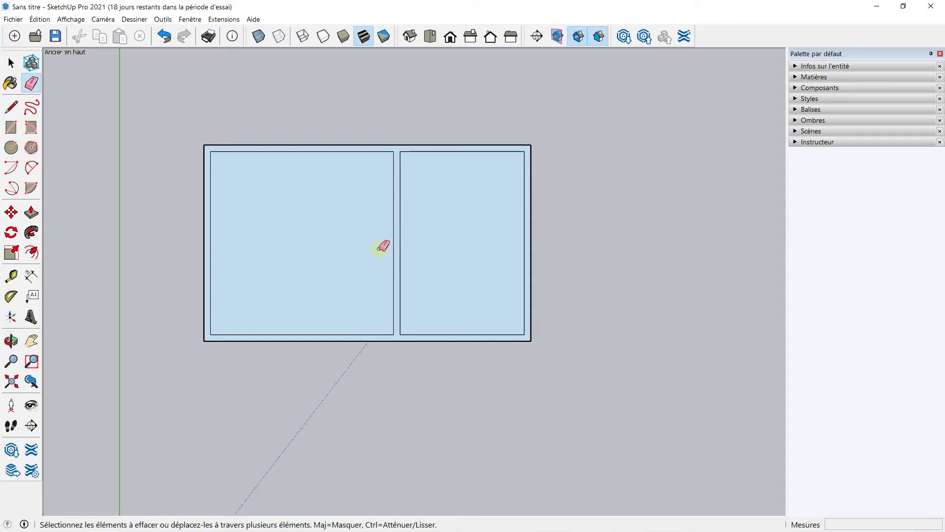
pyautogui.moveTo(470, 291)
pyautogui.mouseDown(button='middle')
pyautogui.moveTo(430, 226)
pyautogui.moveTo(449, 249)
pyautogui.moveTo(450, 228)
pyautogui.moveTo(428, 200)
pyautogui.mouseUp(button='middle')
pyautogui.scroll(3, 448, 256)
pyautogui.scroll(2, 127, 215)
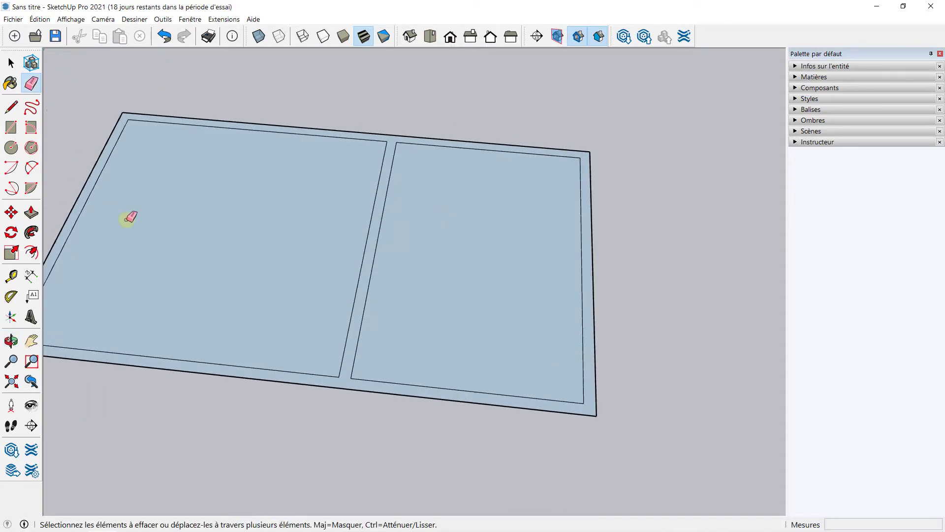
pyautogui.click(31, 213)
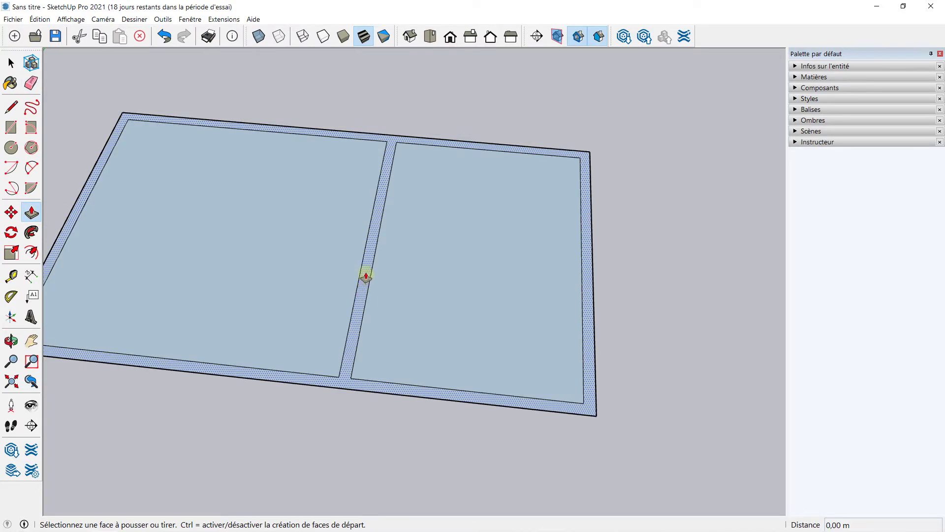
pyautogui.click(363, 293)
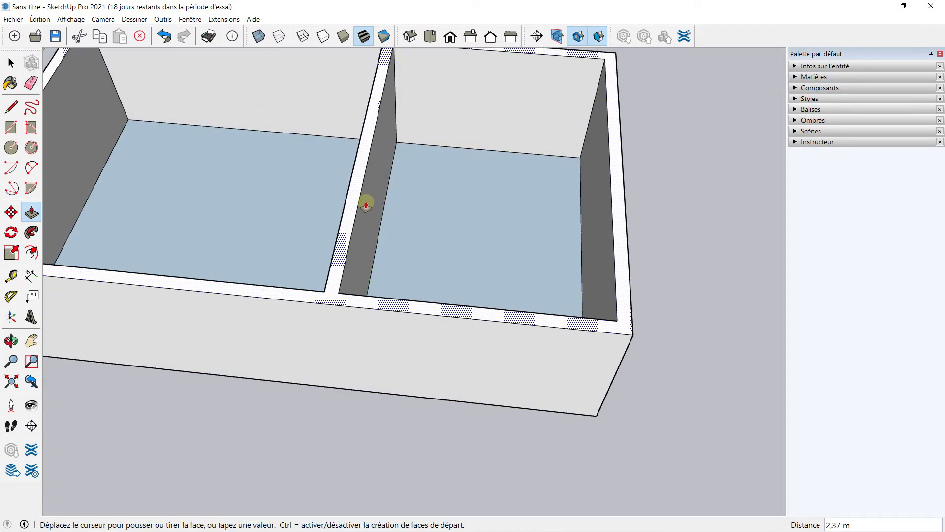
pyautogui.click(356, 161)
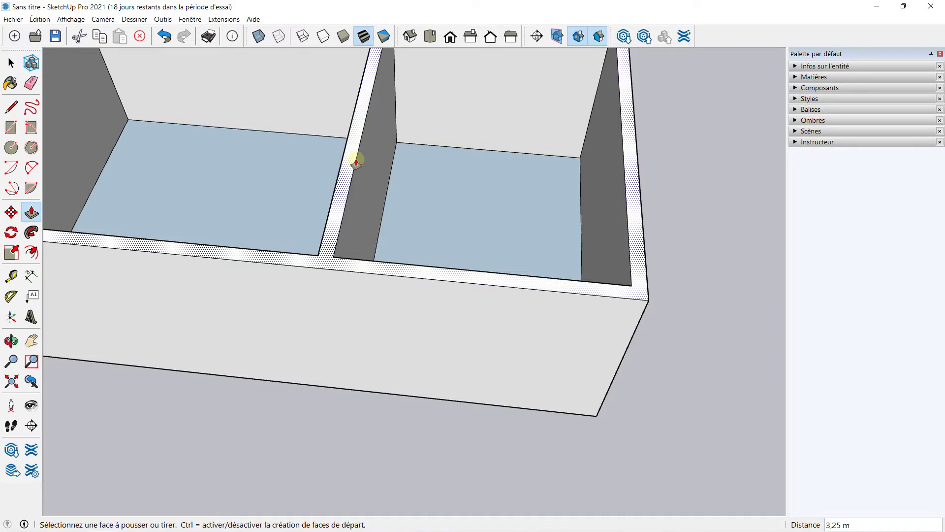
# - Set the walls' extrusion height to 250 cm
pyautogui.press('capslock')
pyautogui.write('250')
pyautogui.press('capslock')
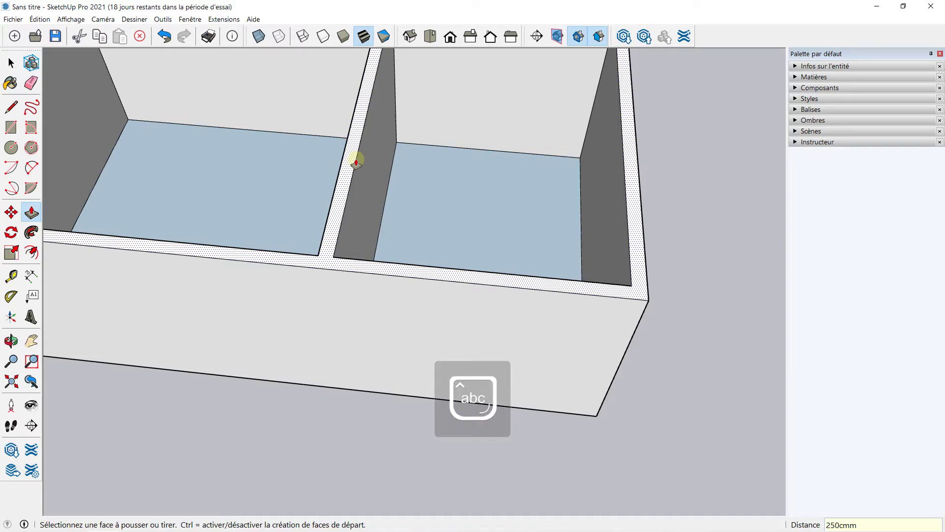
pyautogui.write('cmm')
pyautogui.press('BackSpace')
pyautogui.press('Return')
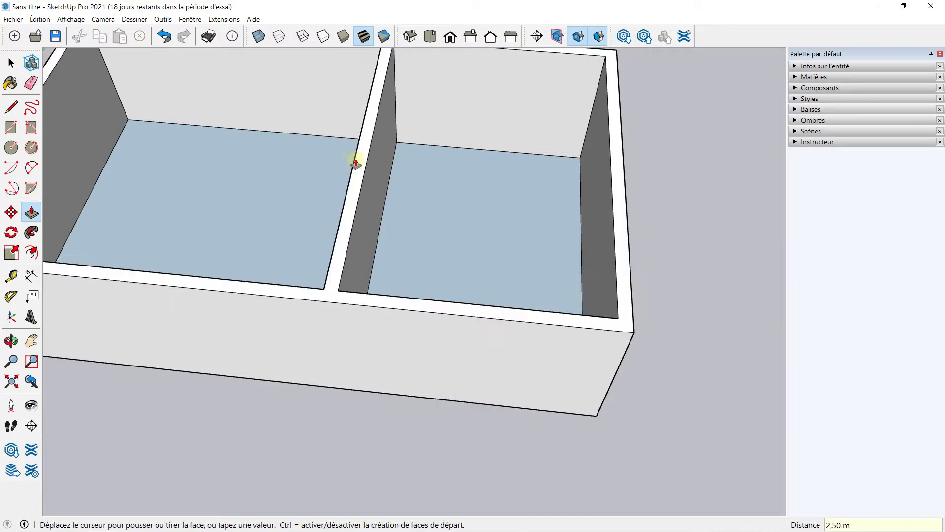
# - Place a vertical guide at the middle of the partition's large-room face, 2.80 m from its side edge
pyautogui.scroll(-5, 356, 162)
pyautogui.moveTo(293, 197); pyautogui.dragTo(357, 226, button='middle')
pyautogui.scroll(5, 226, 220)
pyautogui.scroll(3, 312, 282)
pyautogui.moveTo(312, 283); pyautogui.dragTo(314, 242, button='middle')
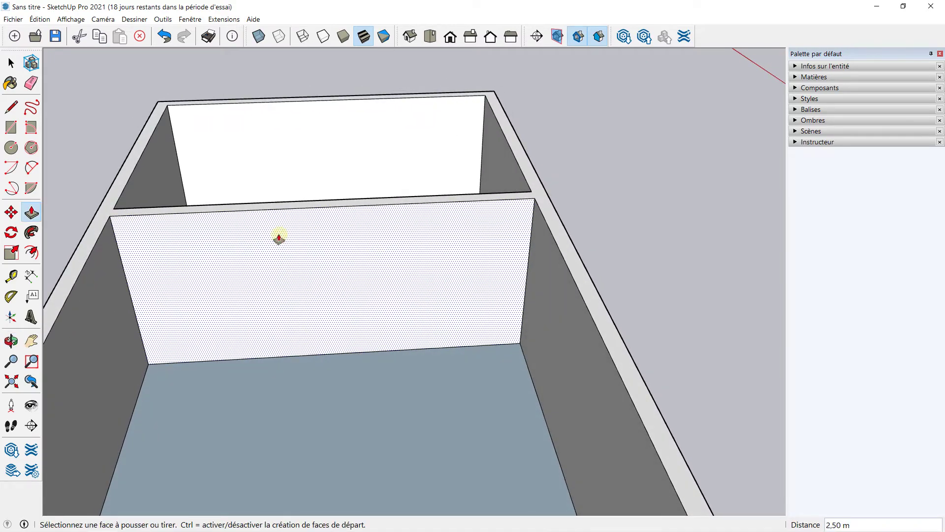
pyautogui.click(11, 275)
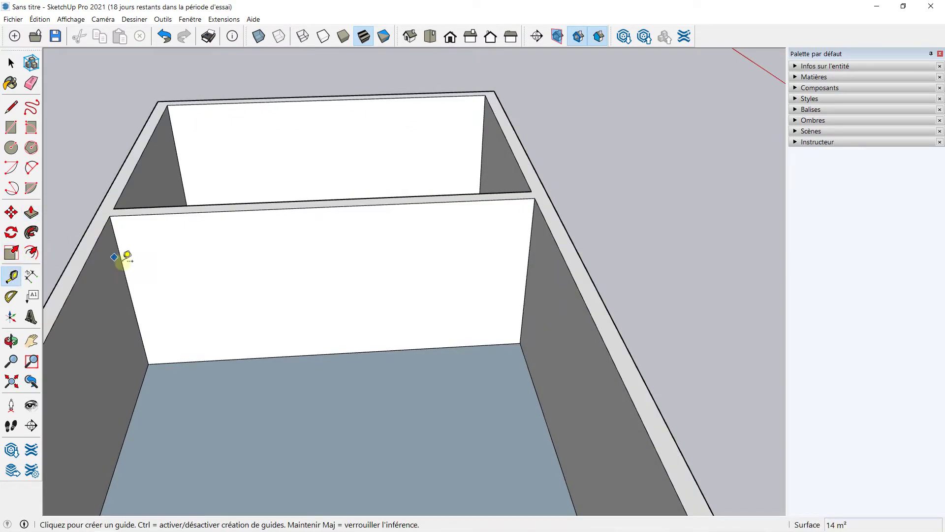
pyautogui.click(121, 262)
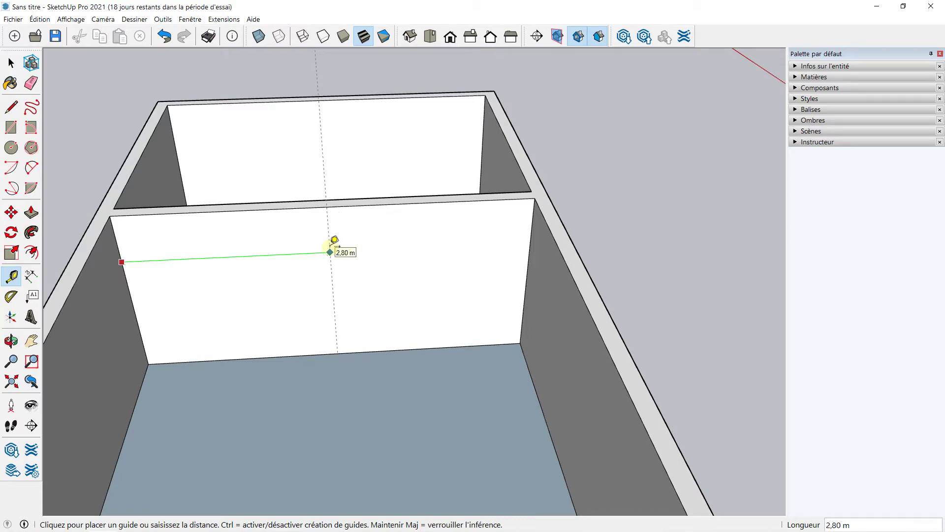
pyautogui.click(330, 252)
pyautogui.scroll(2, 327, 264)
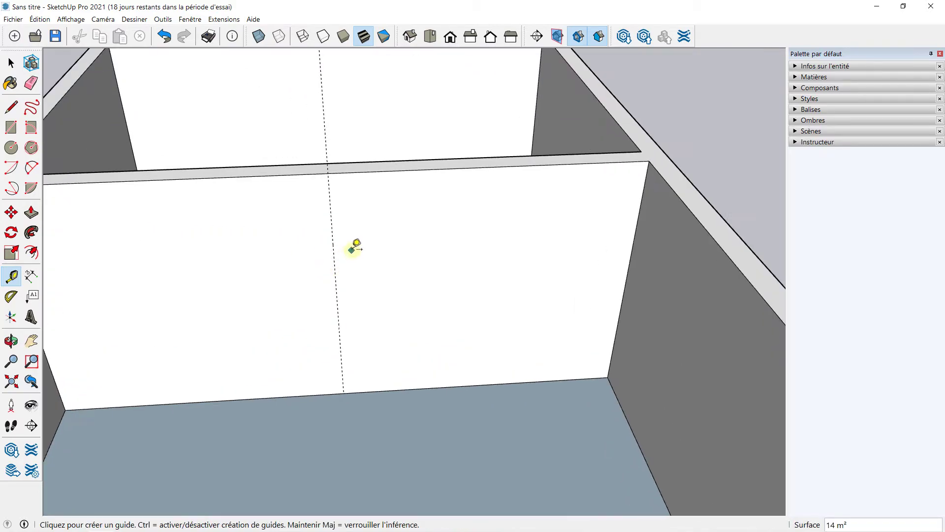
# - Place two vertical guides on the partition, 0.50 m to either side of the central guide
pyautogui.moveTo(355, 245); pyautogui.dragTo(357, 207, button='middle')
pyautogui.click(332, 185)
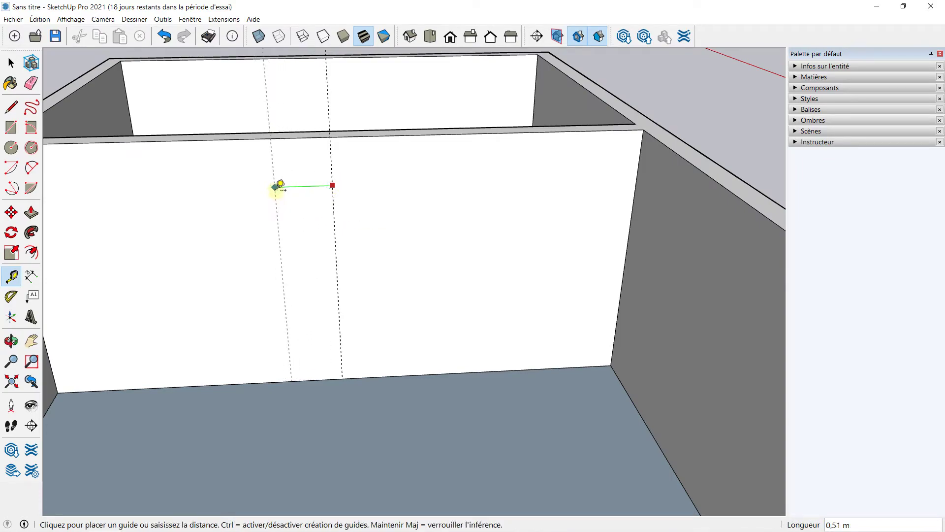
pyautogui.click(278, 187)
pyautogui.click(332, 171)
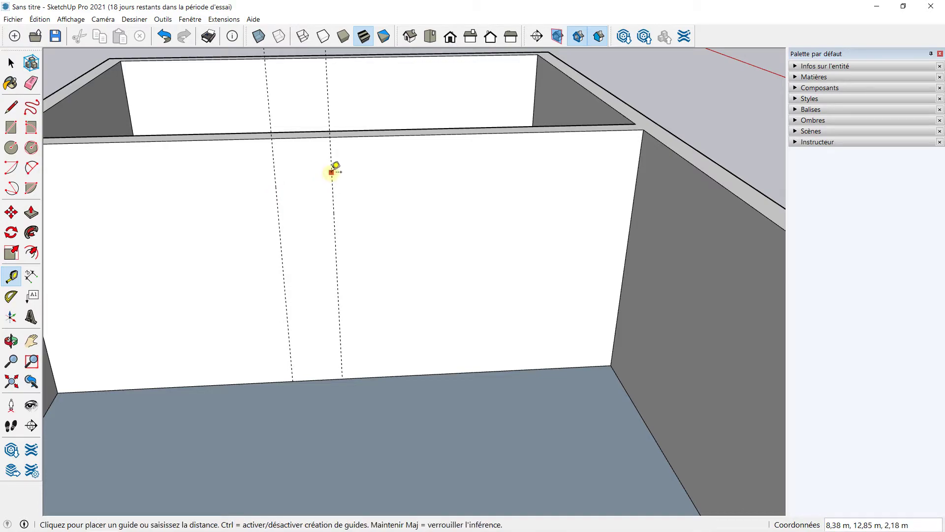
pyautogui.click(388, 170)
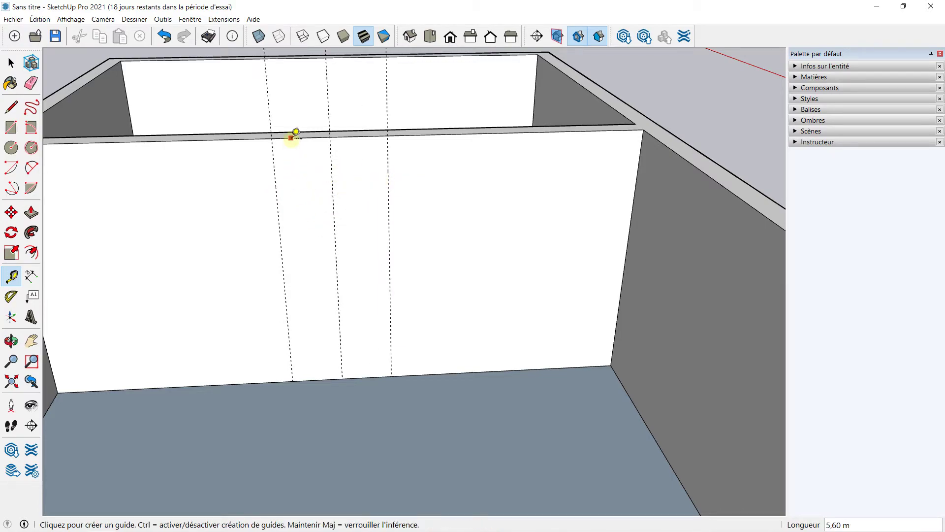
pyautogui.click(288, 138)
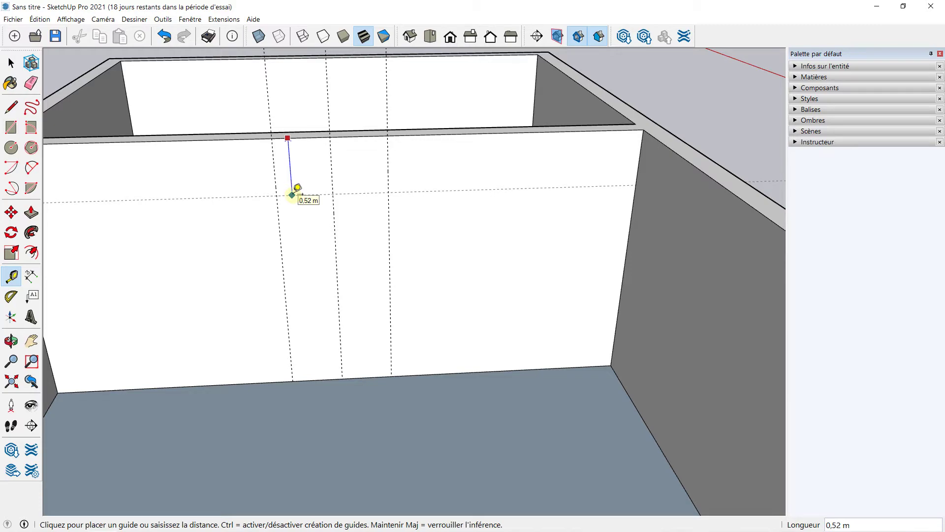
pyautogui.click(294, 191)
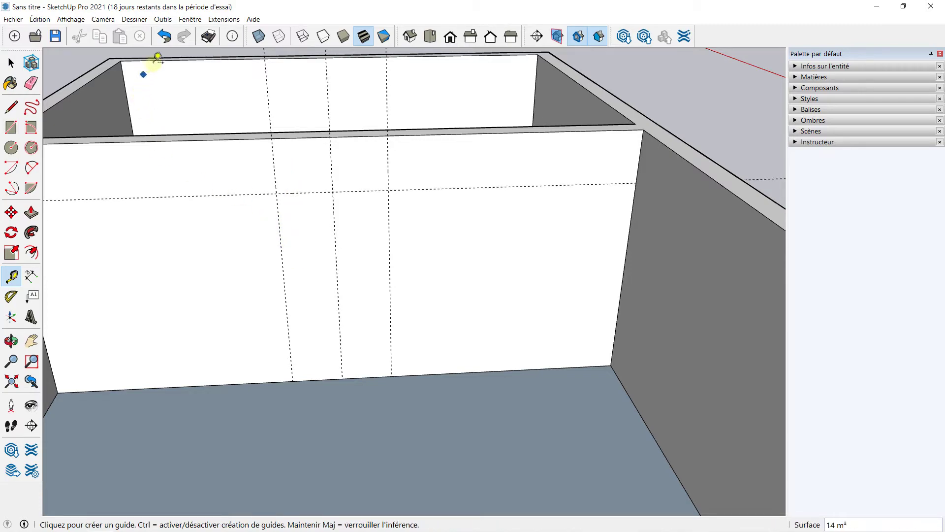
pyautogui.click(164, 36)
# - Place a horizontal guide 0.50 m below the partition's top edge and draw the 1.00 m wide doorway outline along the guides
pyautogui.click(289, 137)
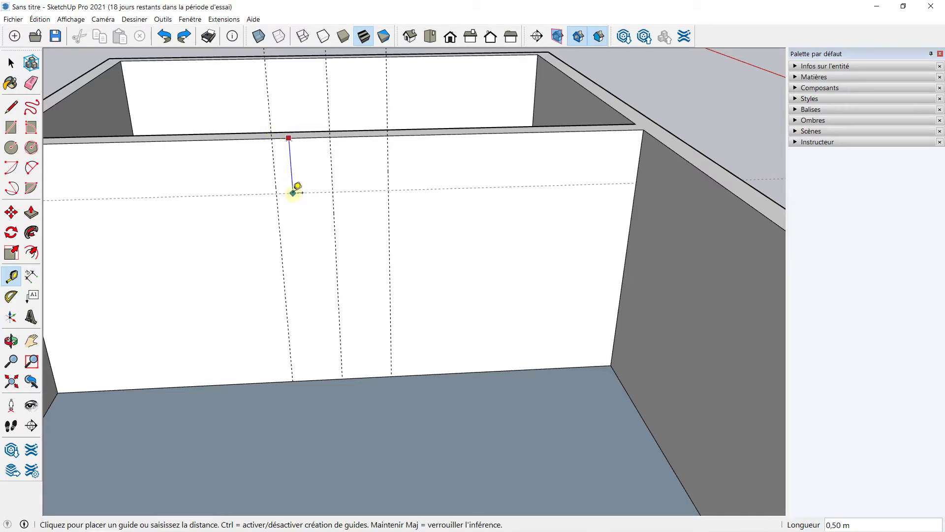
pyautogui.click(292, 193)
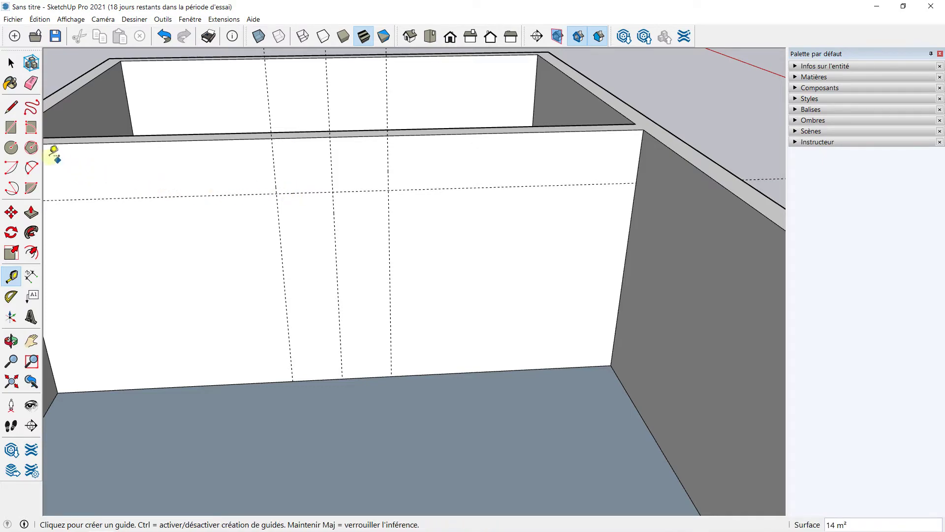
pyautogui.click(14, 106)
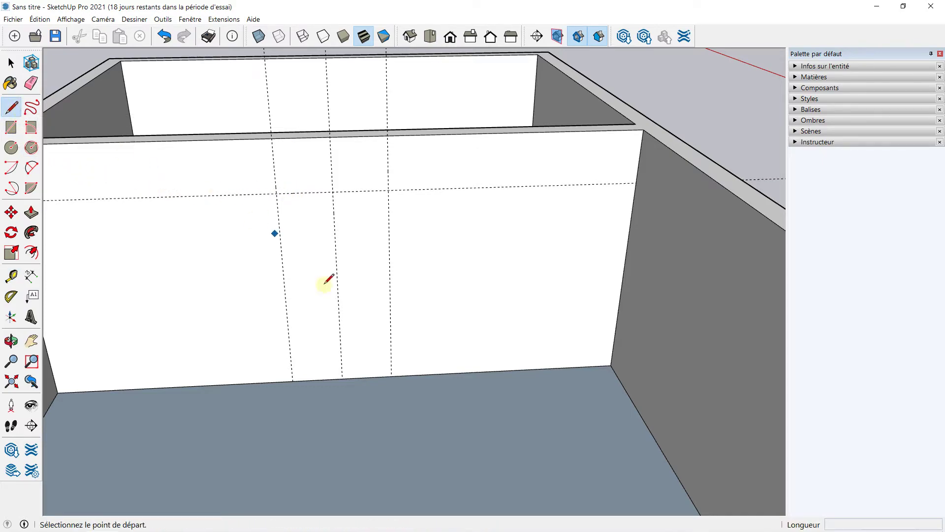
pyautogui.click(292, 380)
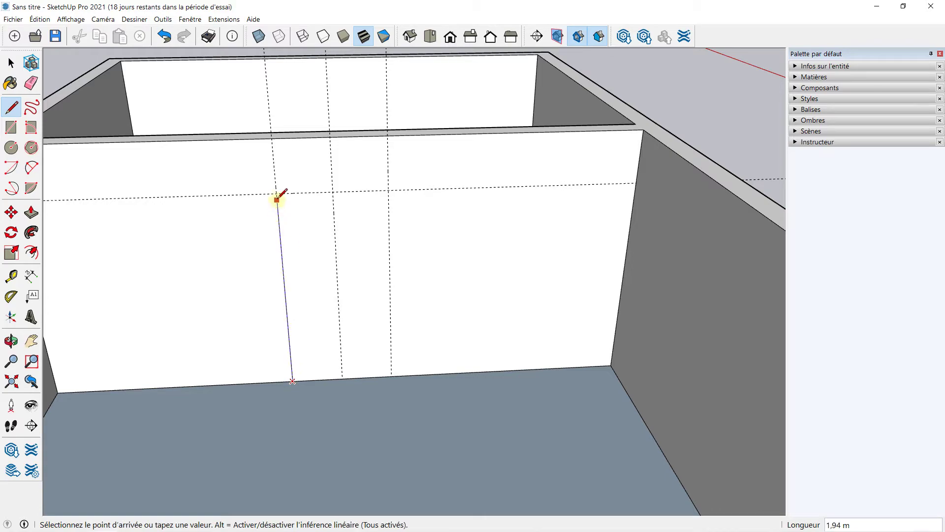
pyautogui.click(276, 193)
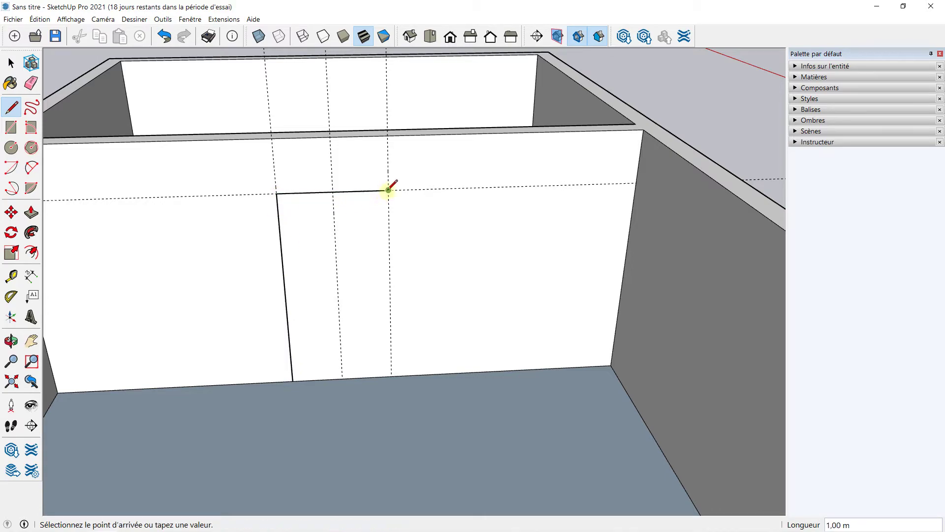
pyautogui.click(392, 375)
# - Push/Pull the doorway face 0.20 m through the partition to cut the opening
pyautogui.moveTo(405, 298); pyautogui.dragTo(312, 249, button='middle')
pyautogui.scroll(3, 295, 246)
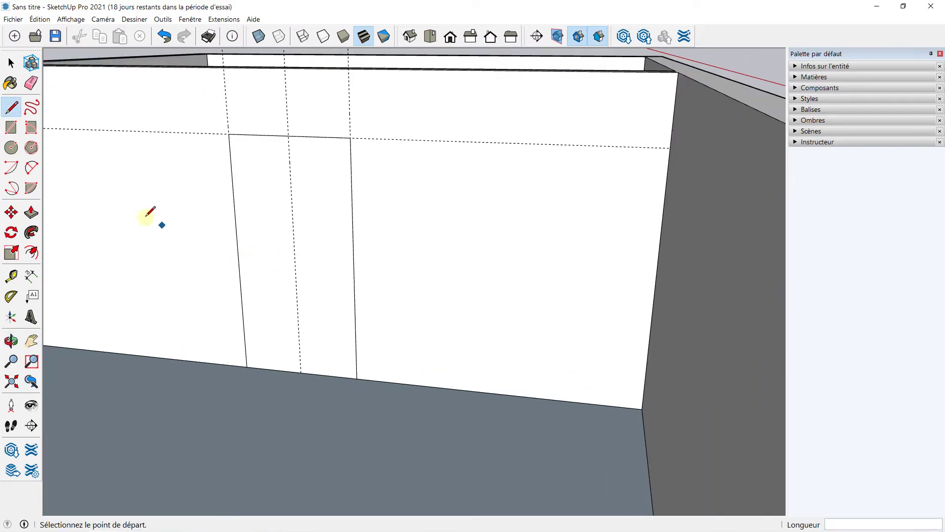
pyautogui.click(31, 212)
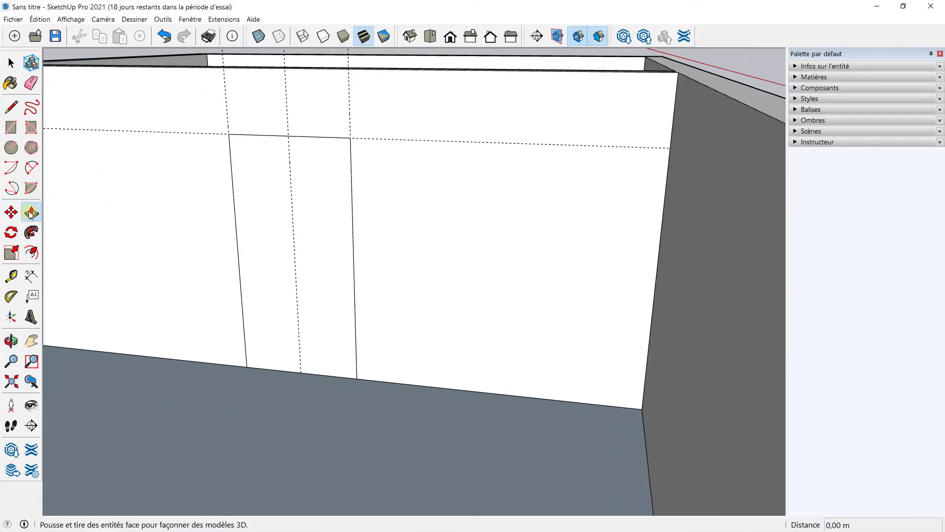
pyautogui.click(281, 209)
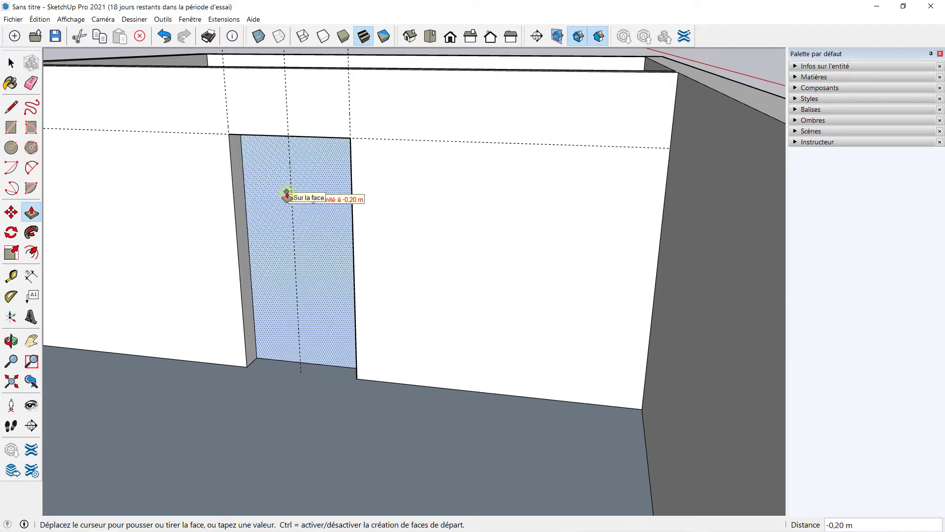
pyautogui.click(287, 196)
# - Erase the leftover edge across the floor of the doorway
pyautogui.scroll(-6, 293, 247)
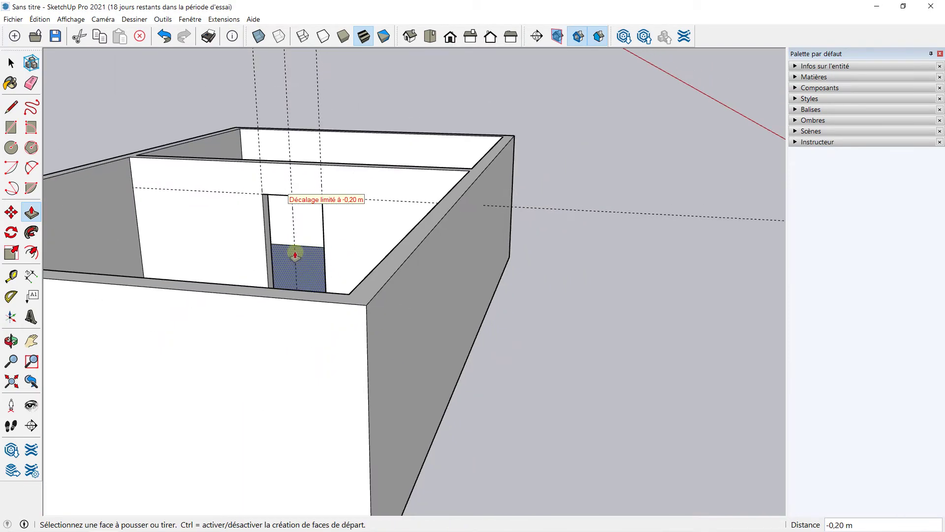
pyautogui.scroll(6, 302, 287)
pyautogui.scroll(1, 302, 321)
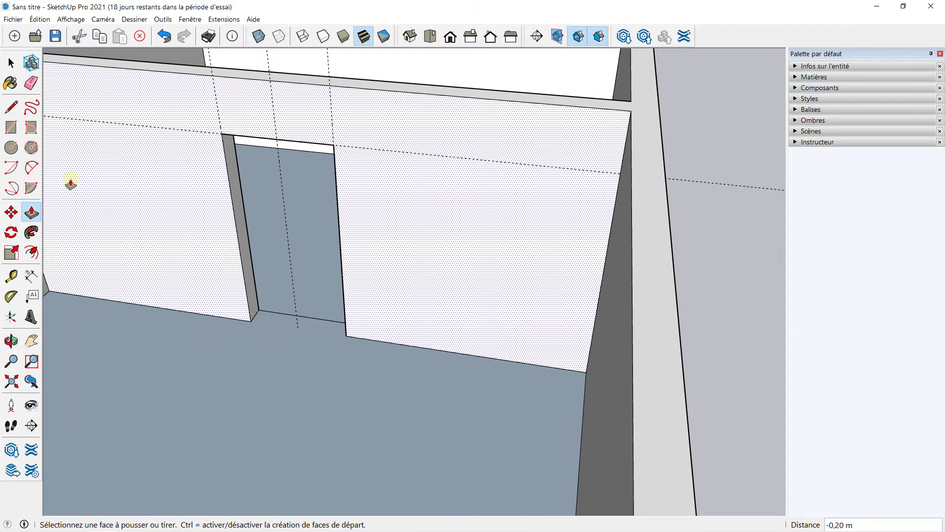
pyautogui.click(31, 83)
pyautogui.scroll(3, 299, 310)
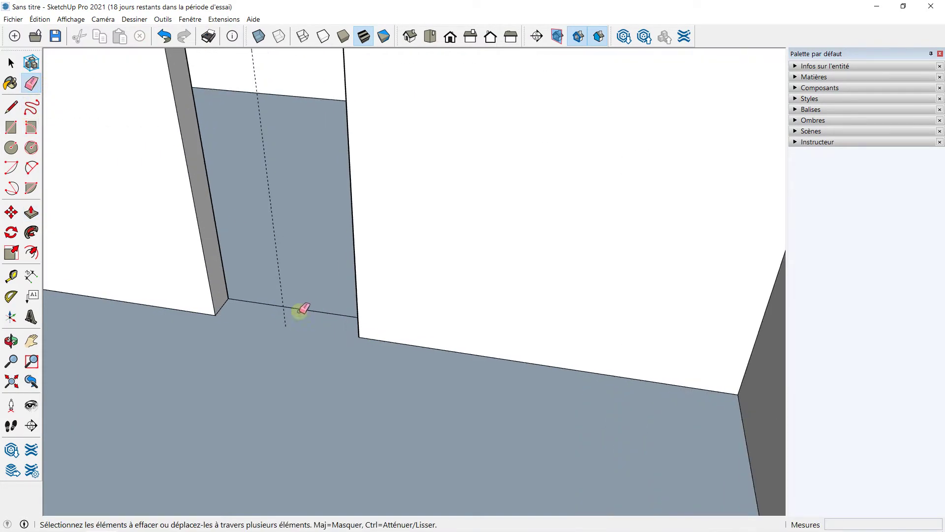
pyautogui.scroll(-4, 301, 306)
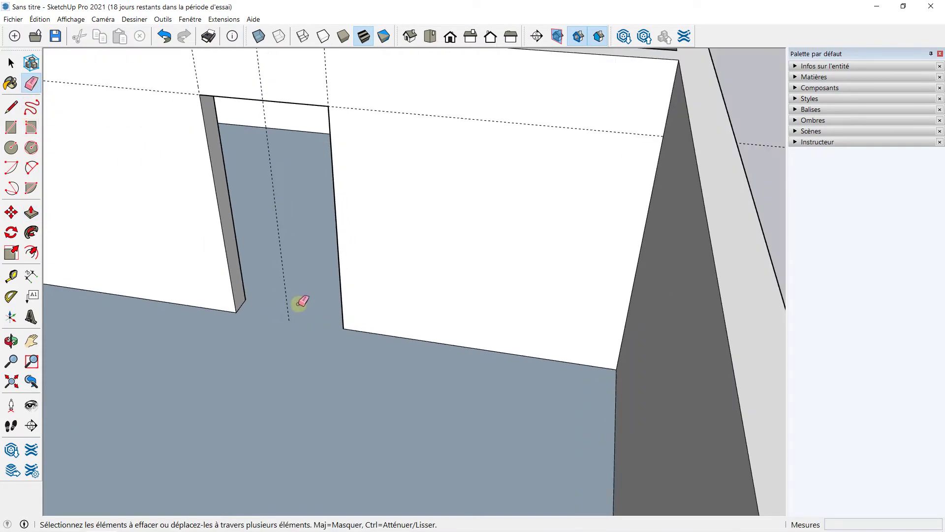
# - Draw lines across the base of the doorway, one along each face of the partition
pyautogui.scroll(4, 286, 308)
pyautogui.click(13, 108)
pyautogui.click(216, 313)
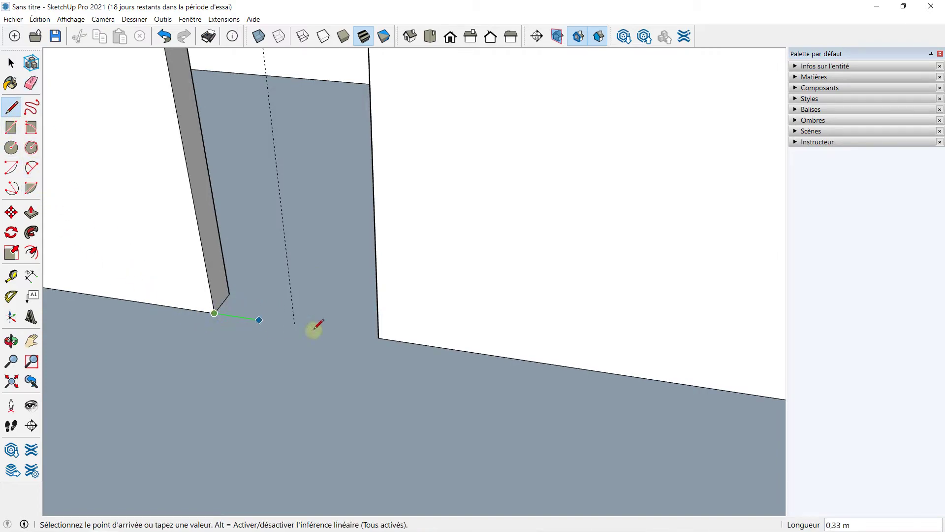
pyautogui.click(371, 336)
pyautogui.moveTo(252, 308)
pyautogui.mouseDown(button='middle')
pyautogui.moveTo(394, 287)
pyautogui.moveTo(310, 348)
pyautogui.moveTo(300, 334)
pyautogui.moveTo(501, 177)
pyautogui.moveTo(245, 179)
pyautogui.moveTo(397, 169)
pyautogui.moveTo(323, 211)
pyautogui.mouseUp(button='middle')
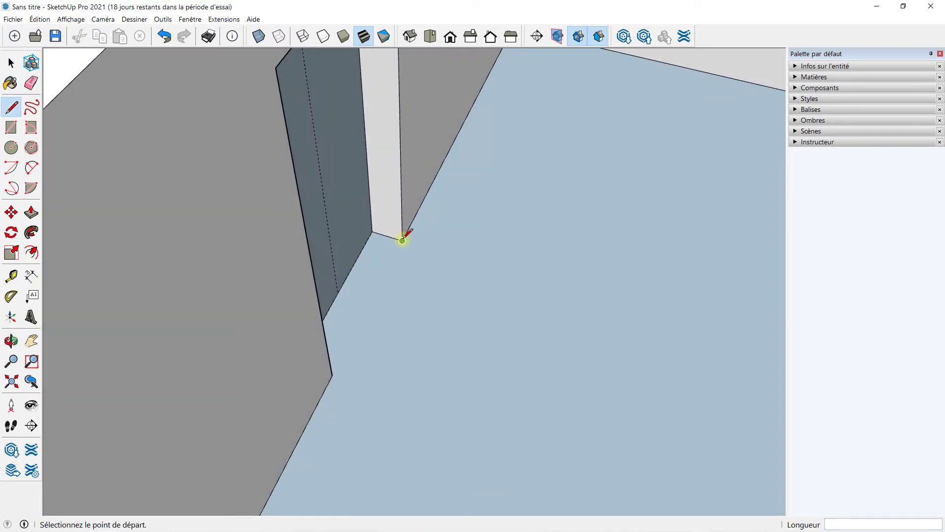
pyautogui.click(403, 240)
pyautogui.click(332, 375)
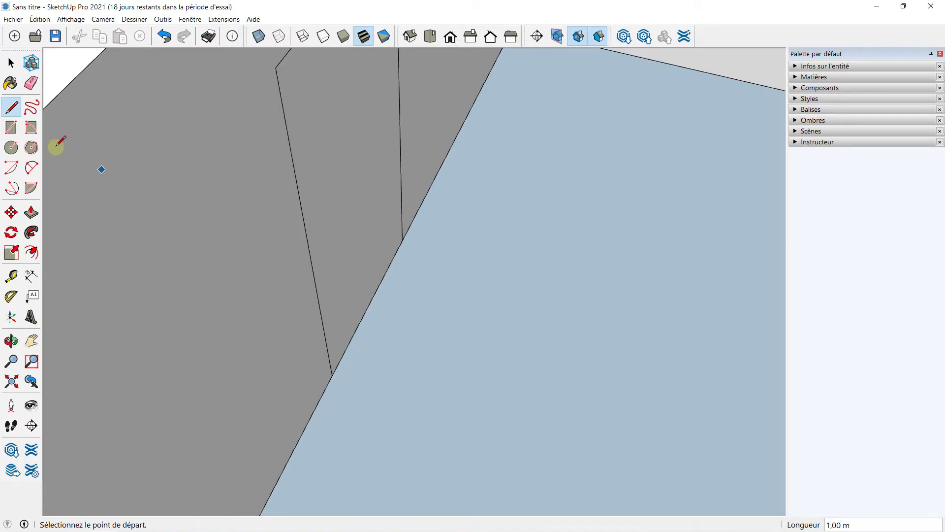
# - Delete the two faces that close the doorway on either side of the partition
pyautogui.click(10, 62)
pyautogui.rightClick(321, 92)
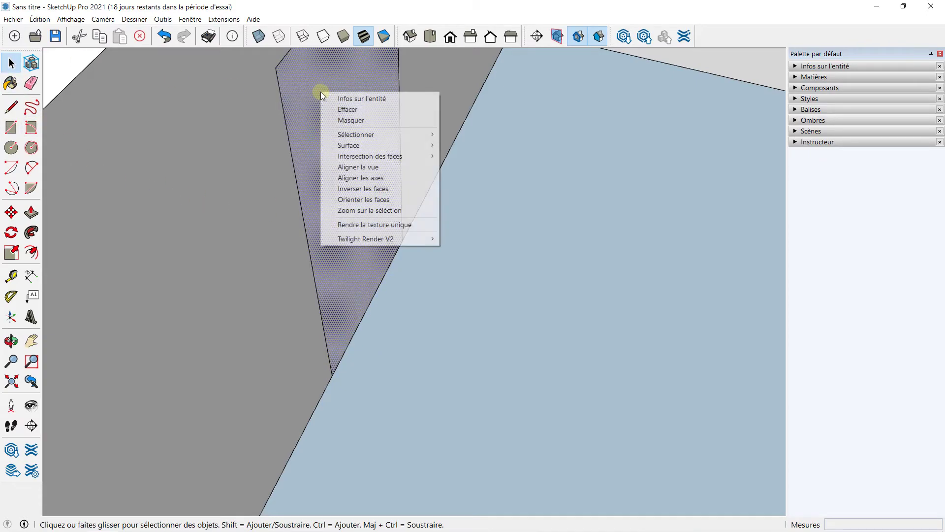
pyautogui.click(347, 110)
pyautogui.moveTo(347, 110); pyautogui.dragTo(315, 122, button='middle')
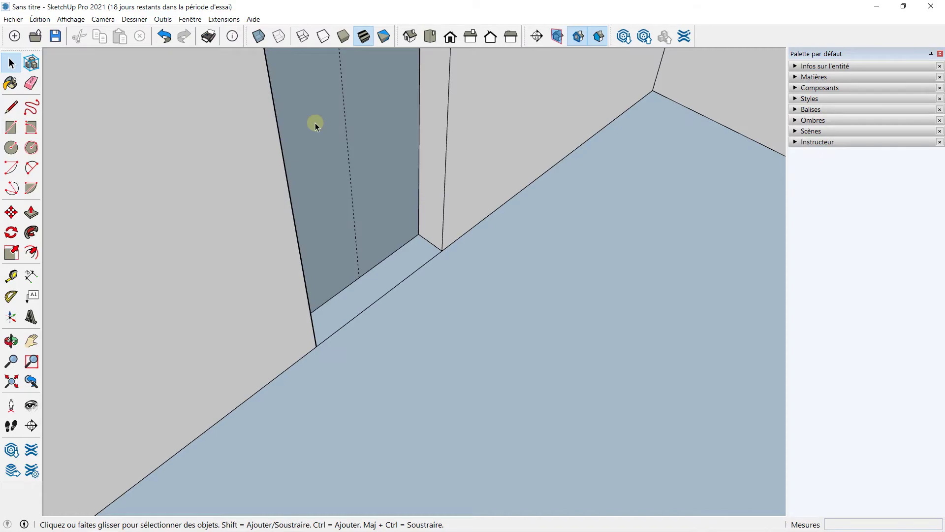
pyautogui.rightClick(315, 123)
pyautogui.click(339, 140)
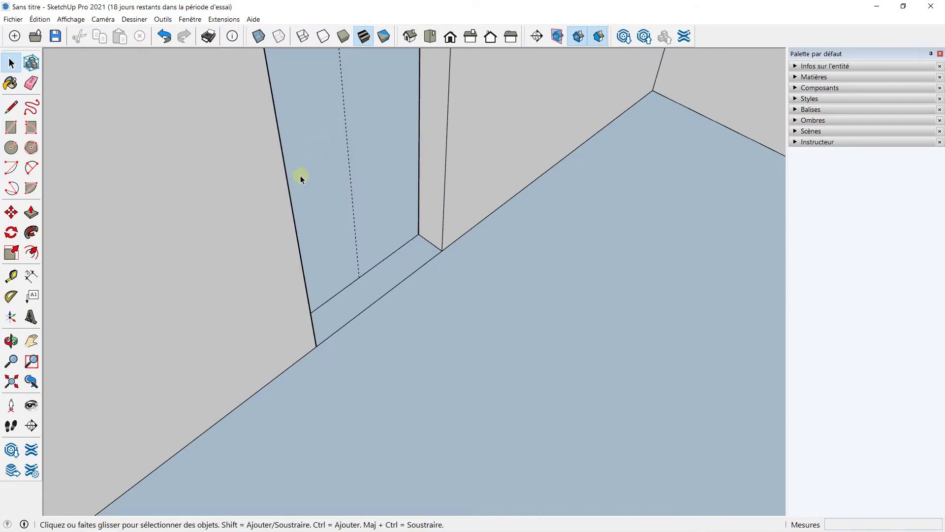
# - Erase the two threshold lines across the doorway floor together with the central guide
pyautogui.moveTo(311, 170); pyautogui.dragTo(462, 202, button='middle')
pyautogui.moveTo(304, 205)
pyautogui.mouseDown(button='middle')
pyautogui.moveTo(496, 205)
pyautogui.moveTo(315, 182)
pyautogui.mouseUp(button='middle')
pyautogui.click(31, 83)
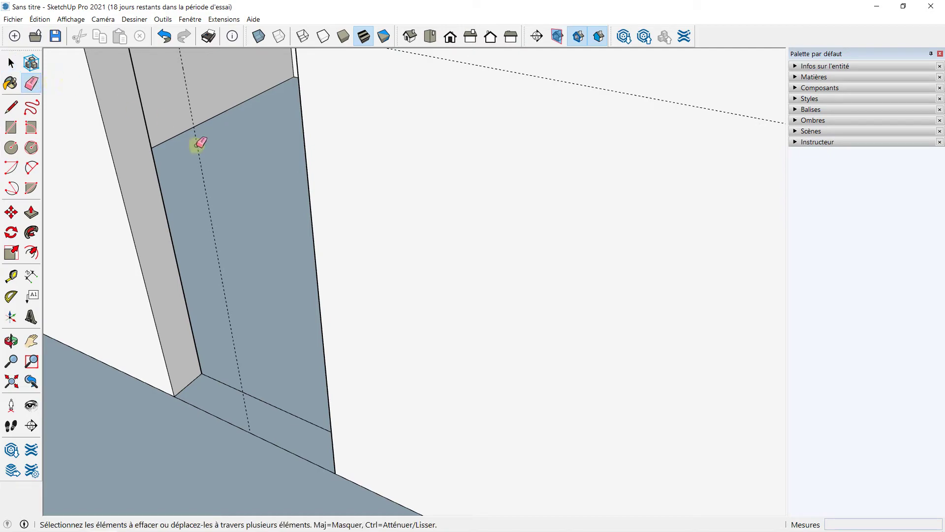
pyautogui.moveTo(227, 379)
pyautogui.mouseDown()
pyautogui.moveTo(204, 414)
pyautogui.moveTo(226, 341)
pyautogui.mouseUp()
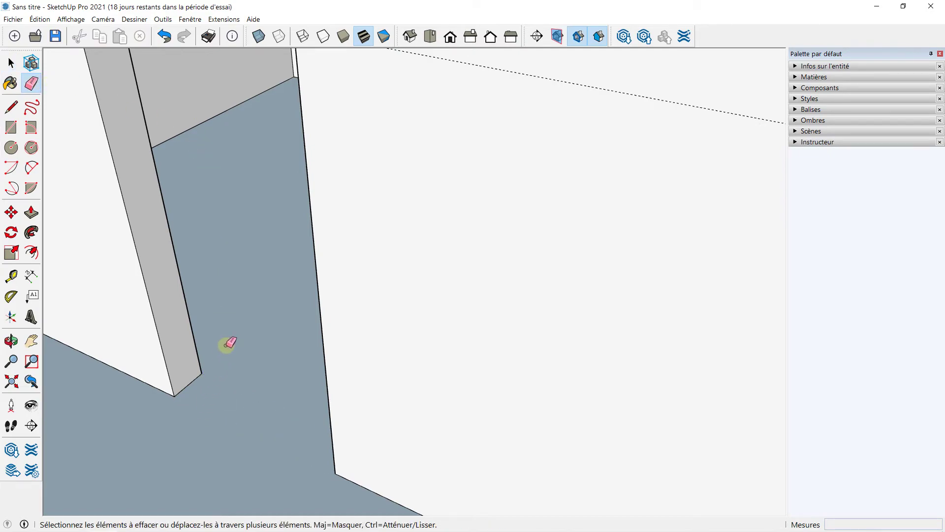
# - Delete all remaining guides from the model
pyautogui.scroll(-5, 226, 342)
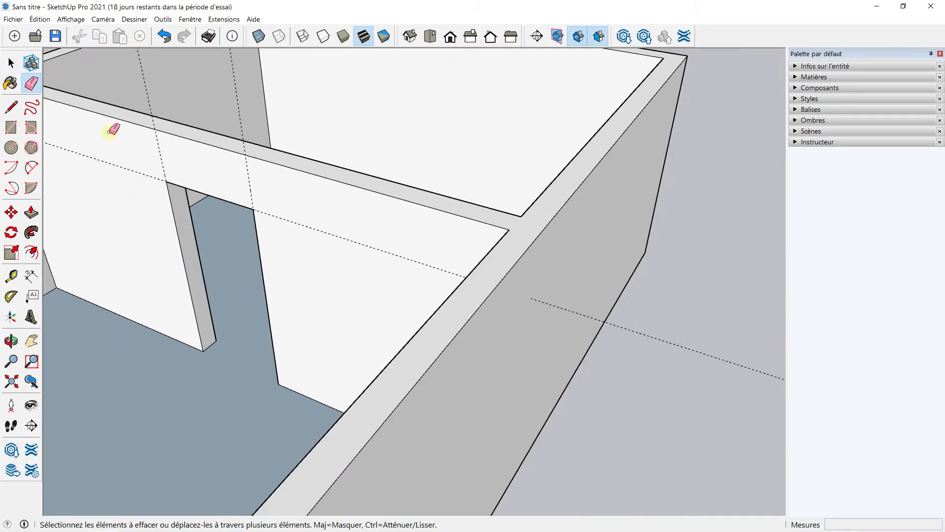
pyautogui.click(40, 19)
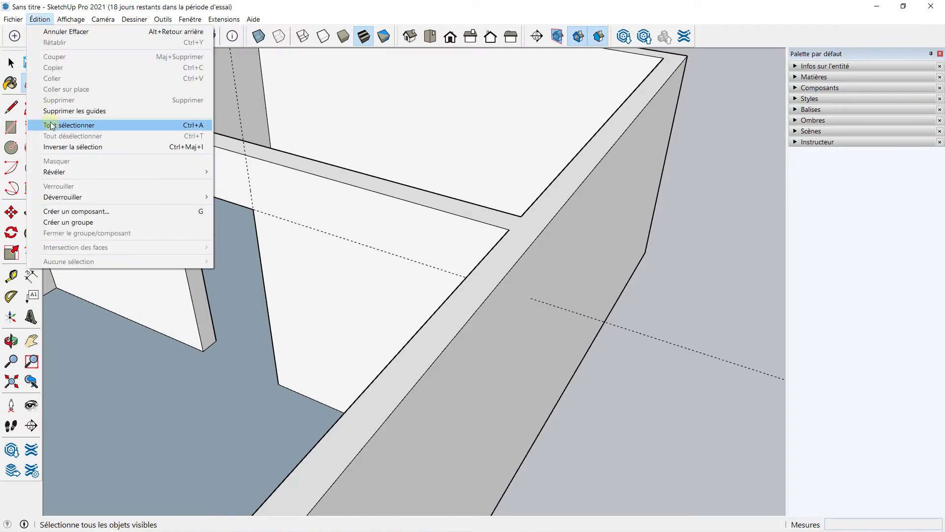
pyautogui.click(74, 113)
pyautogui.moveTo(78, 119); pyautogui.dragTo(256, 165, button='middle')
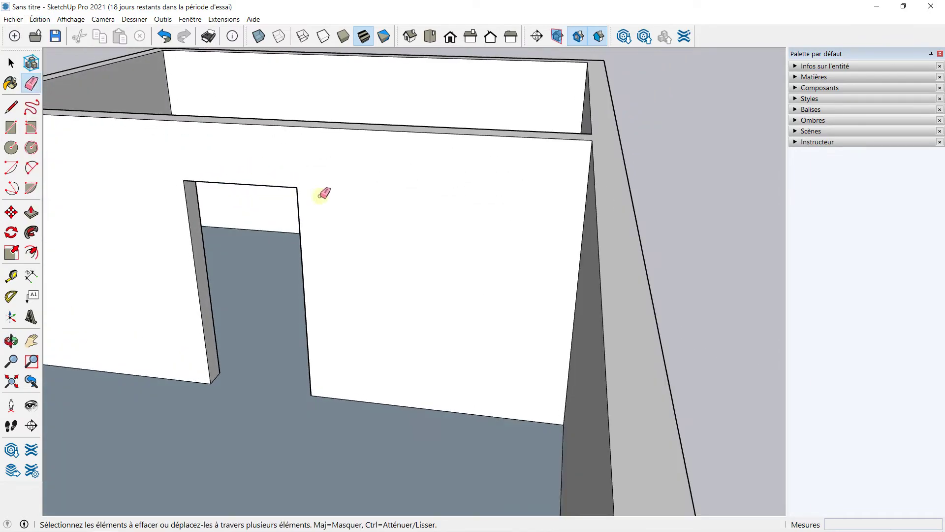
pyautogui.scroll(-4, 409, 197)
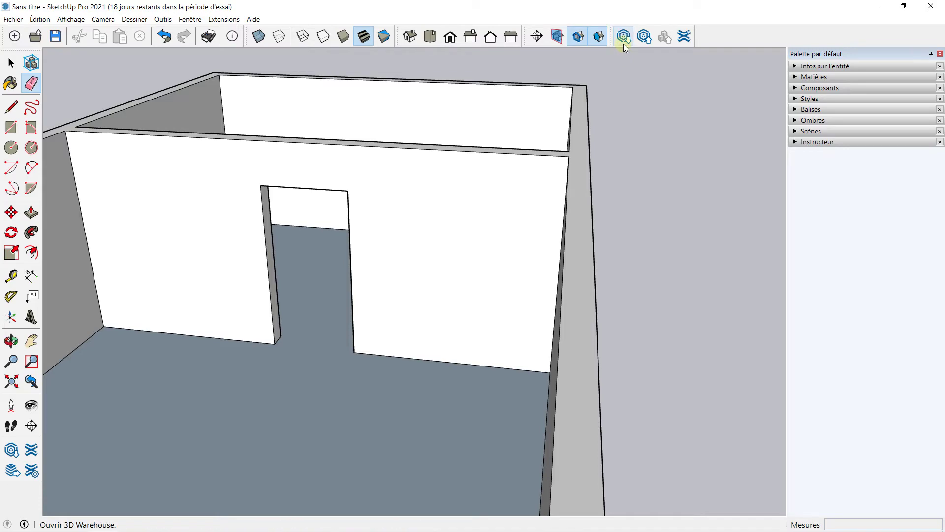
# - Search the 3D Warehouse for "porte" and show the matching models instead of the products
pyautogui.click(623, 36)
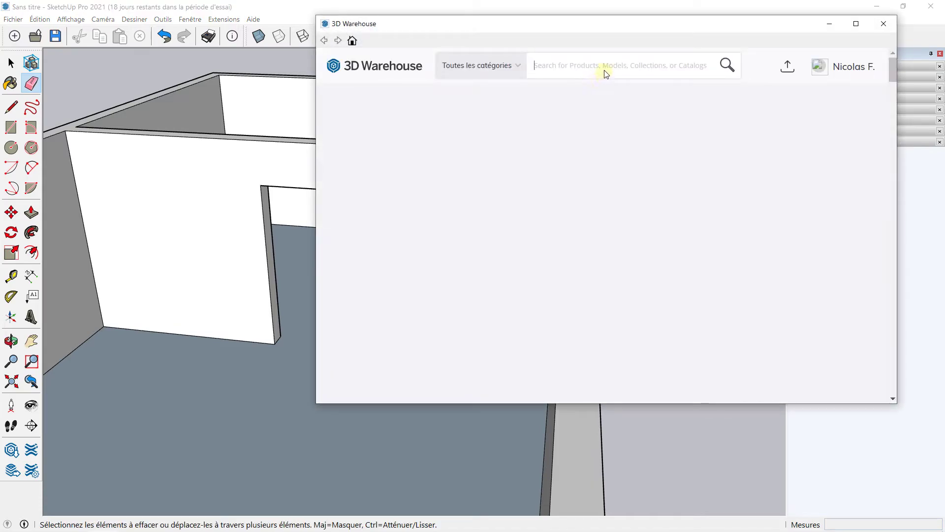
pyautogui.click(605, 70)
pyautogui.write('porte')
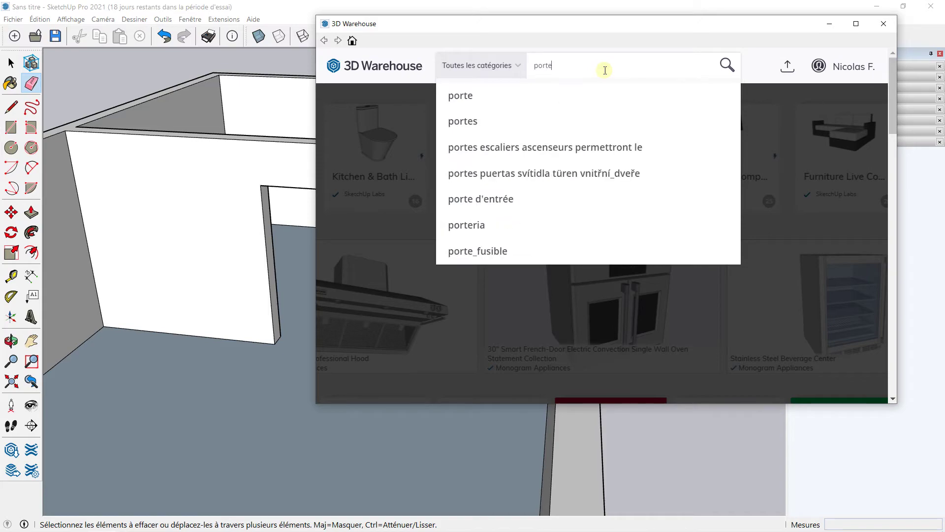
pyautogui.press('Return')
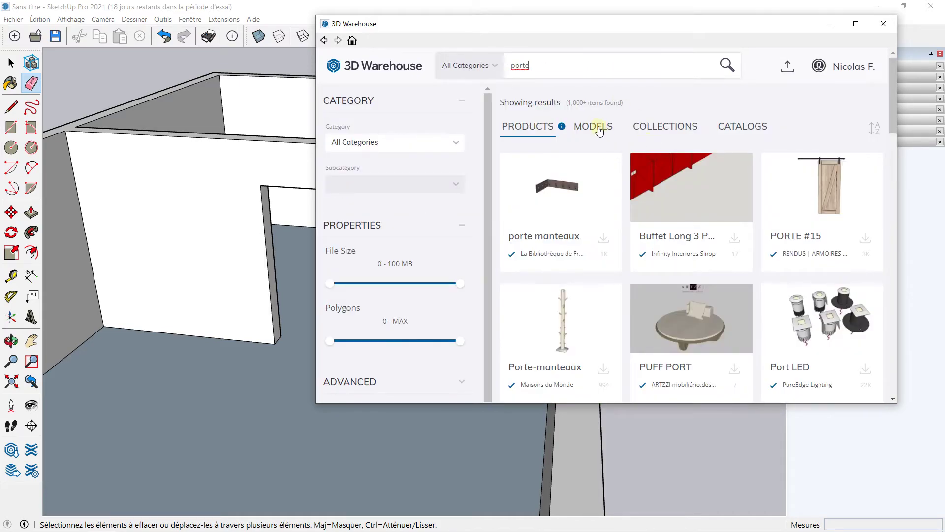
pyautogui.click(599, 129)
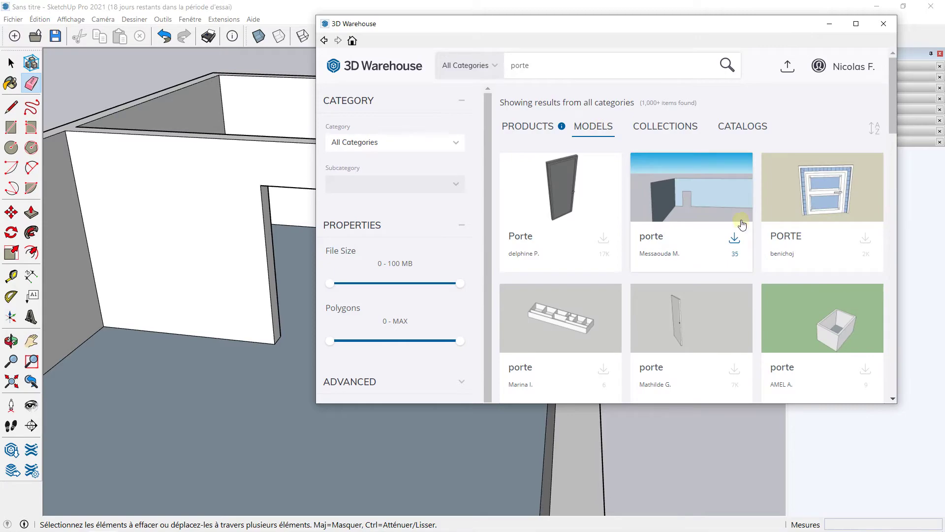
# - Load the brown wooden "porte" model with frame and open leaf directly into the model, placing it on the floor in front of the doorway
pyautogui.scroll(-2, 742, 219)
pyautogui.scroll(-3, 673, 206)
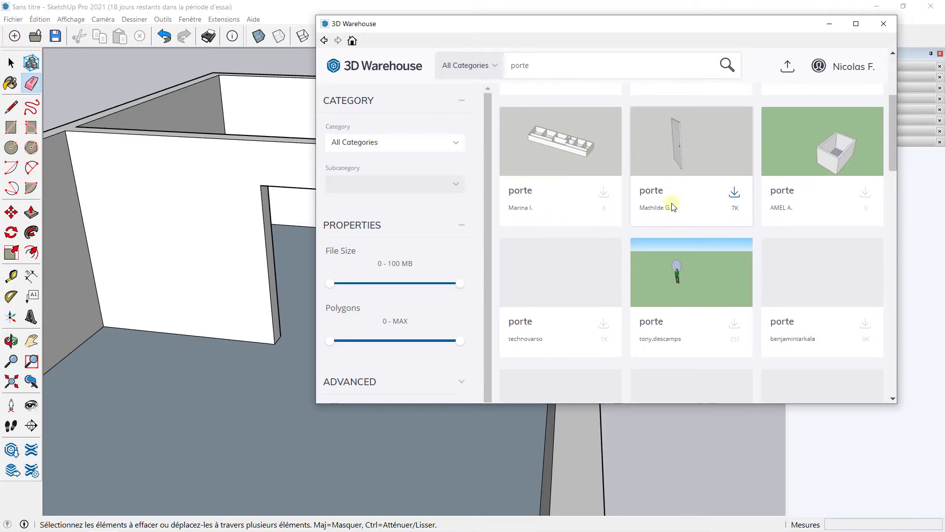
pyautogui.scroll(-7, 673, 206)
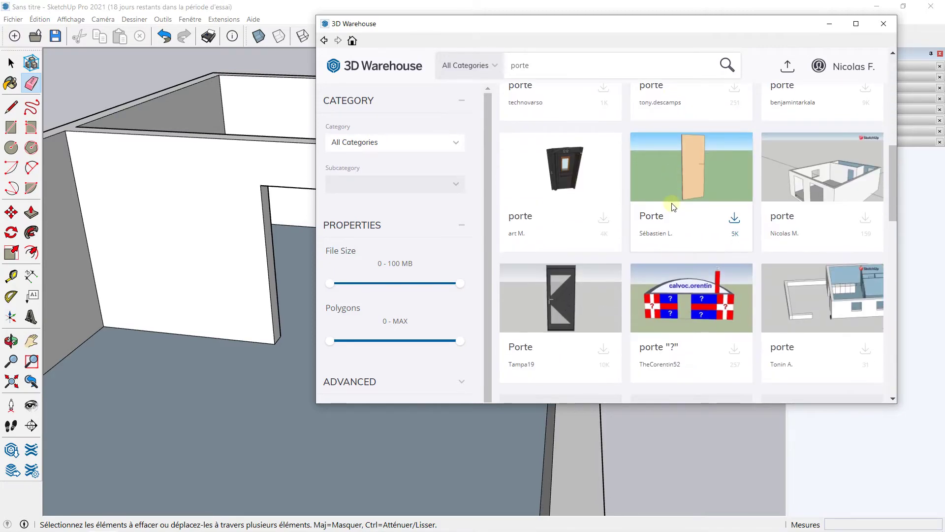
pyautogui.scroll(-7, 673, 206)
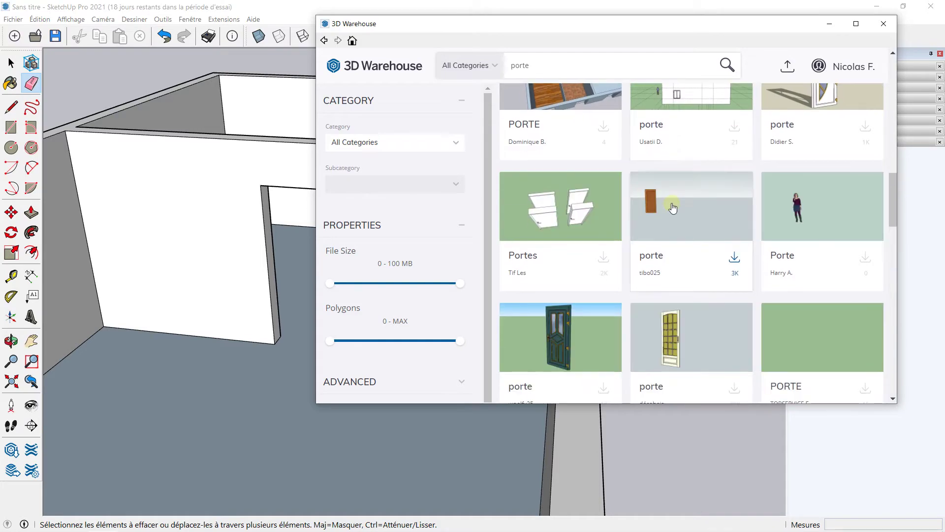
pyautogui.scroll(15, 673, 209)
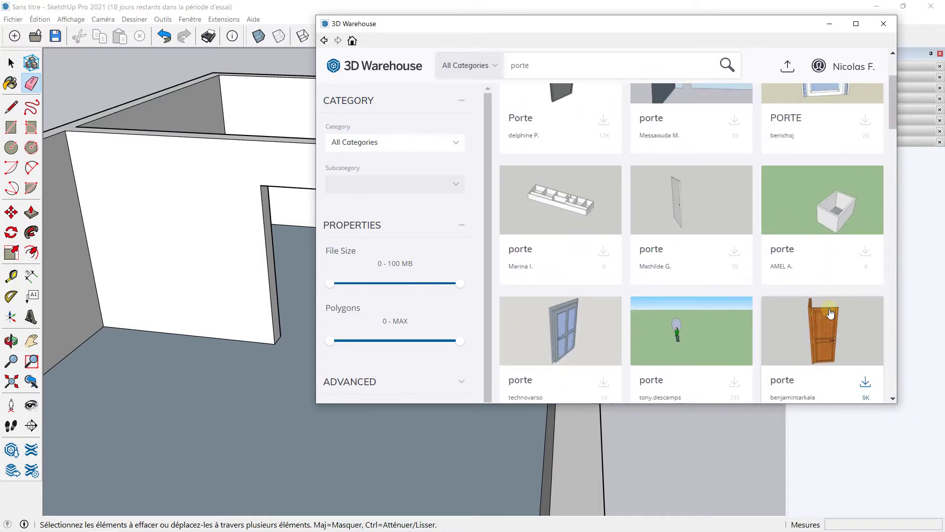
pyautogui.scroll(-1, 822, 338)
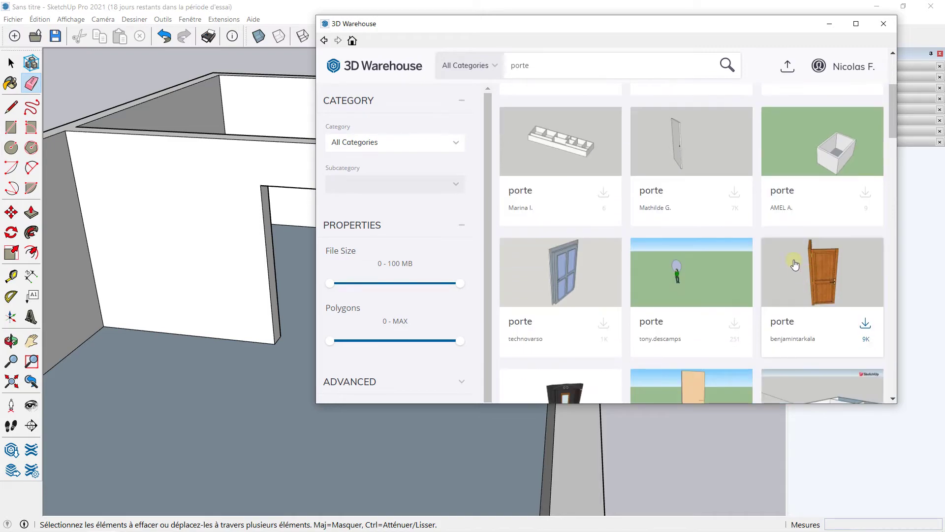
pyautogui.click(812, 273)
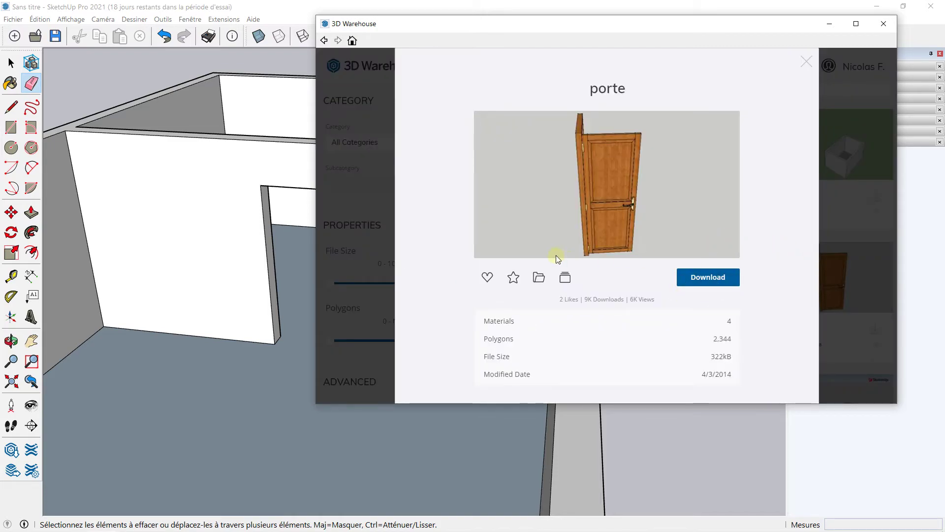
pyautogui.click(718, 277)
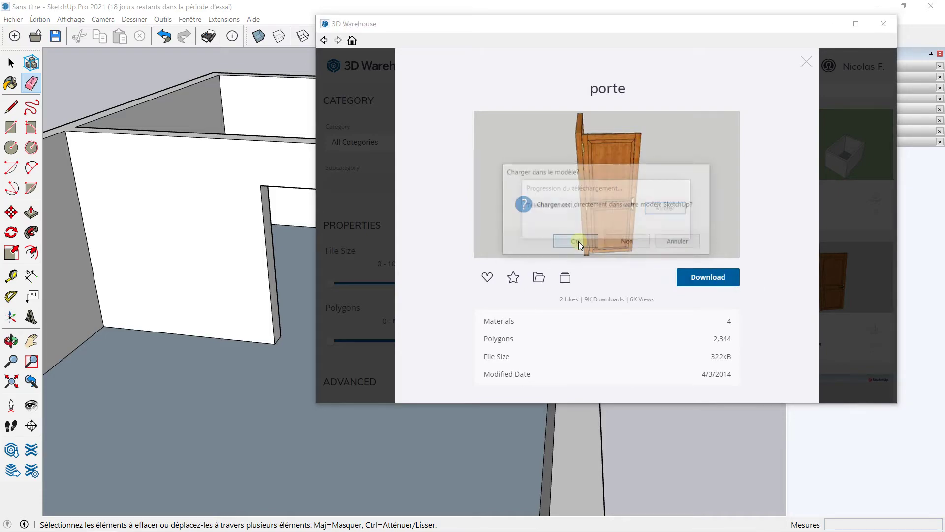
pyautogui.click(578, 242)
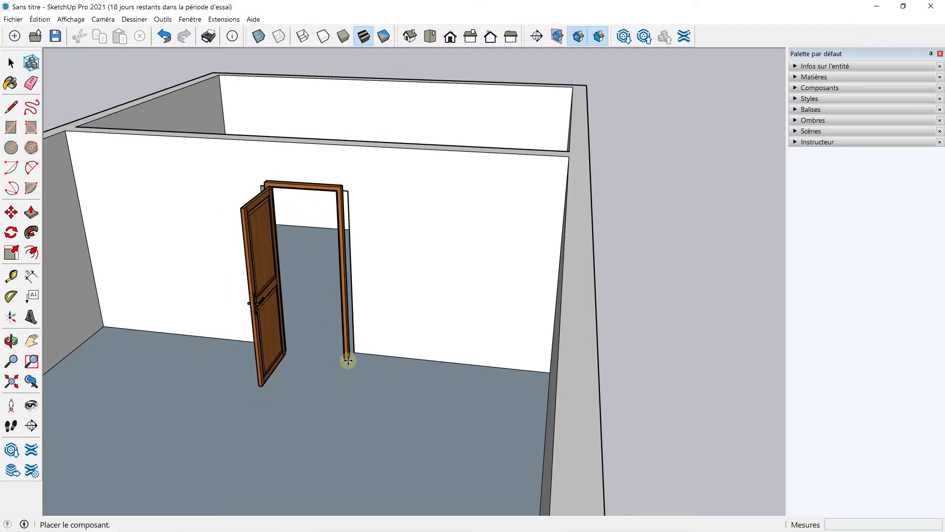
pyautogui.moveTo(479, 224); pyautogui.dragTo(474, 268, button='middle')
pyautogui.click(302, 404)
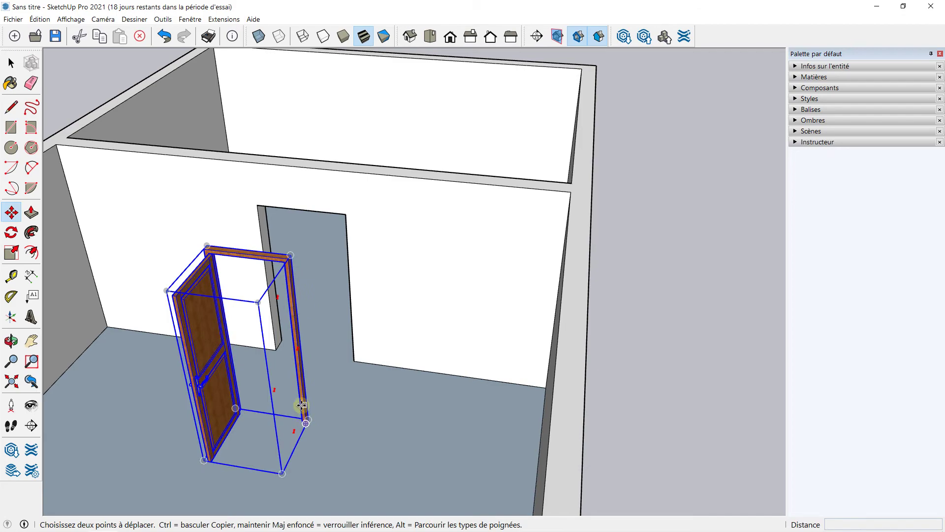
# - Rotate the door component 180 degrees on the floor plane about the bottom corner of its hinge-side frame post
pyautogui.keyDown('shift'); pyautogui.moveTo(307, 383); pyautogui.dragTo(332, 258, button='middle'); pyautogui.keyUp('shift')
pyautogui.scroll(3, 321, 264)
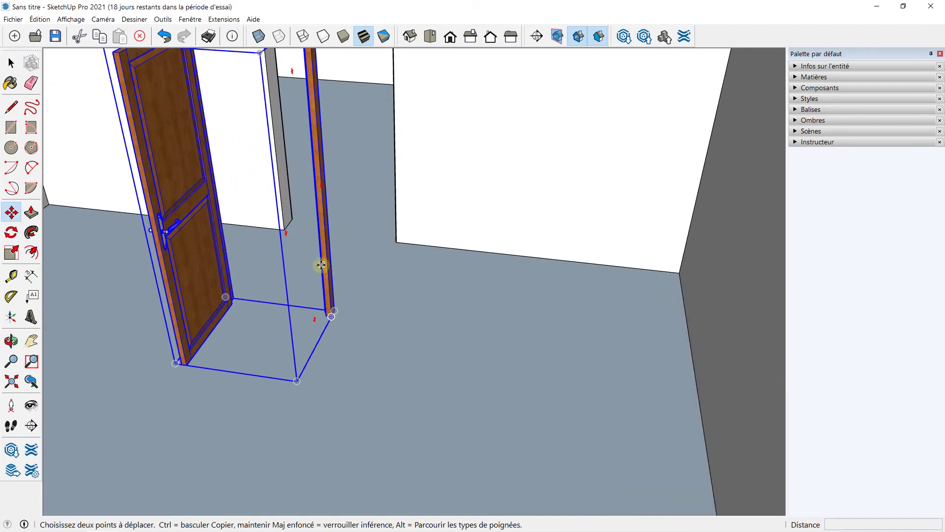
pyautogui.moveTo(142, 293); pyautogui.dragTo(383, 187, button='middle')
pyautogui.scroll(5, 426, 224)
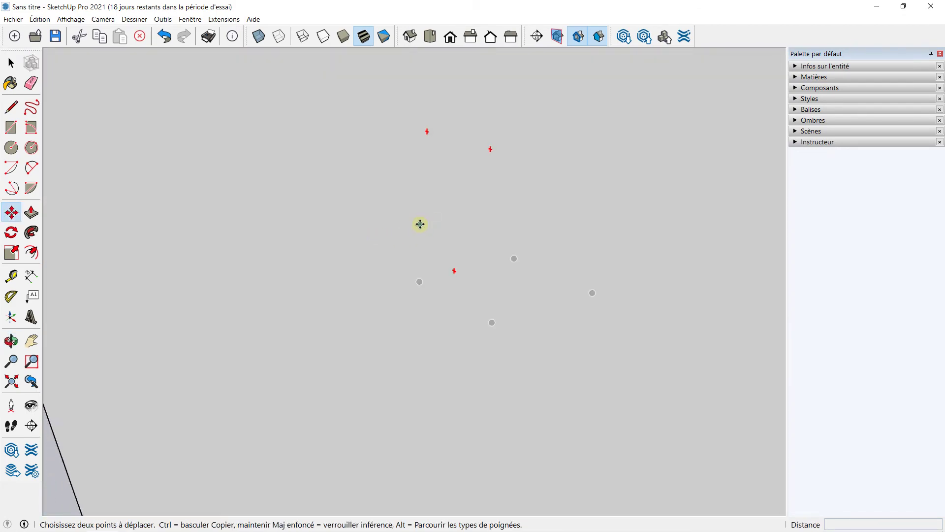
pyautogui.scroll(-6, 420, 224)
pyautogui.moveTo(415, 194); pyautogui.dragTo(411, 120, button='middle')
pyautogui.scroll(3, 411, 120)
pyautogui.keyDown('shift'); pyautogui.moveTo(438, 155); pyautogui.dragTo(540, 160, button='middle'); pyautogui.keyUp('shift')
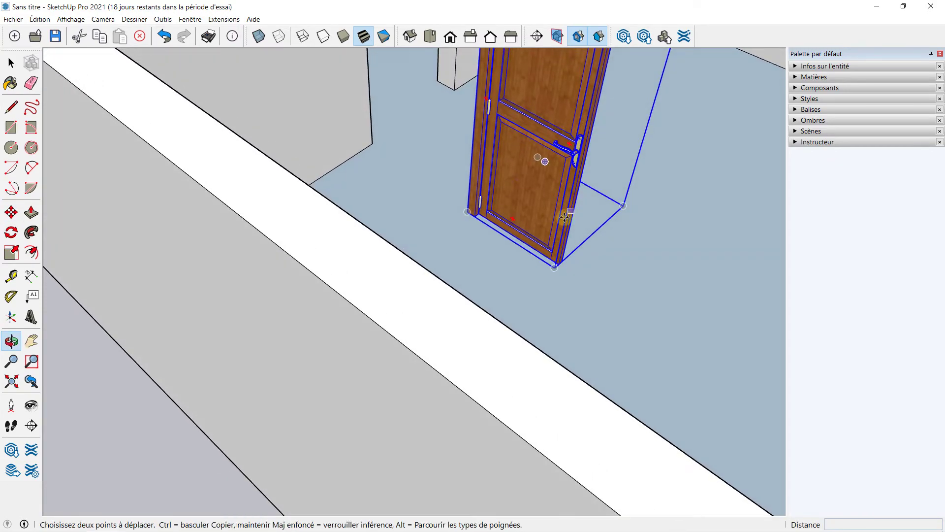
pyautogui.scroll(3, 563, 223)
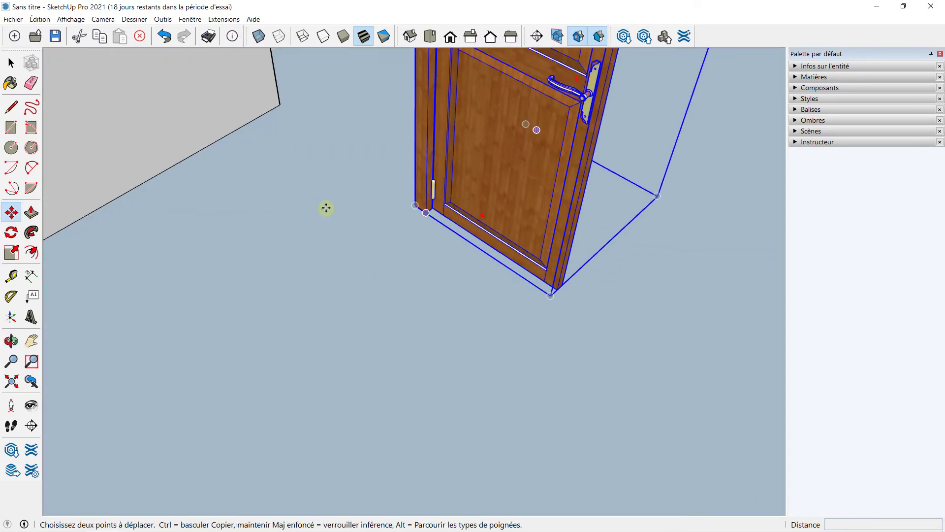
pyautogui.click(11, 232)
pyautogui.scroll(2, 402, 273)
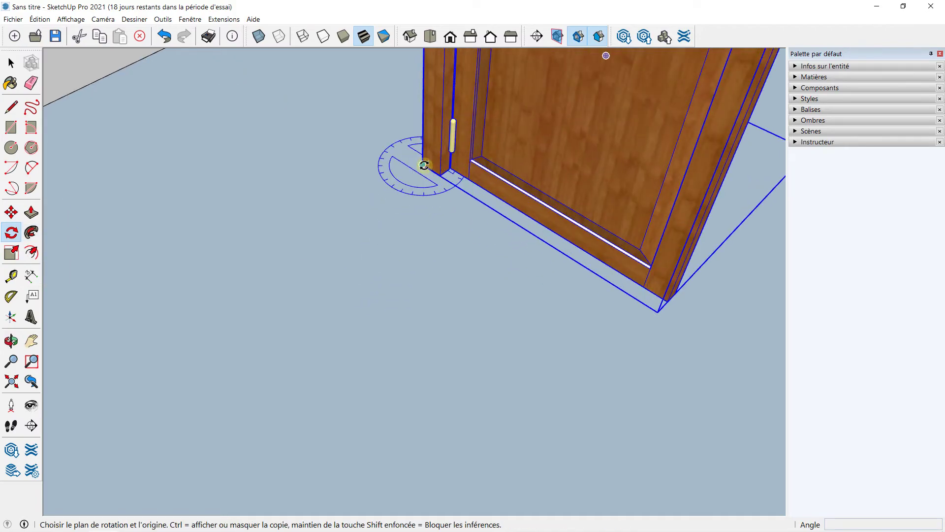
pyautogui.click(423, 163)
pyautogui.click(442, 173)
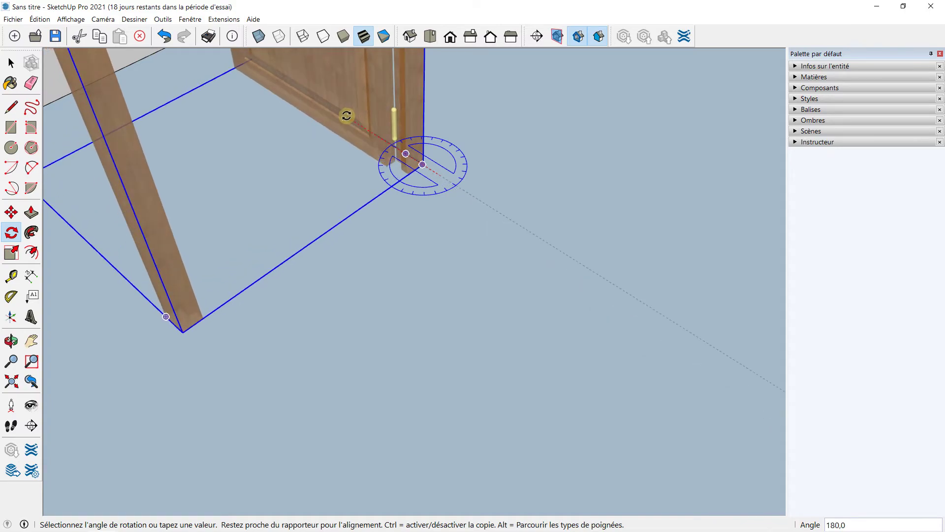
pyautogui.click(346, 116)
pyautogui.moveTo(347, 116); pyautogui.dragTo(258, 152, button='middle')
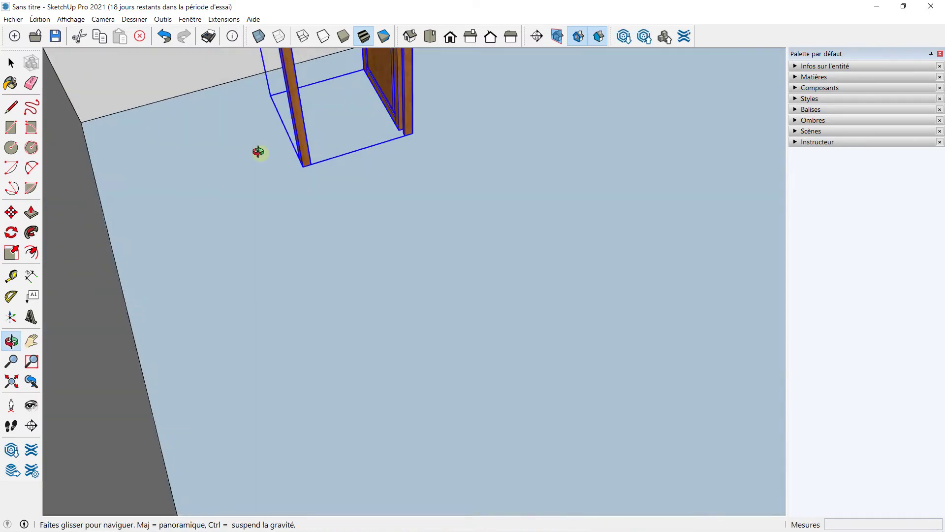
pyautogui.moveTo(506, 127); pyautogui.dragTo(510, 292, button='middle')
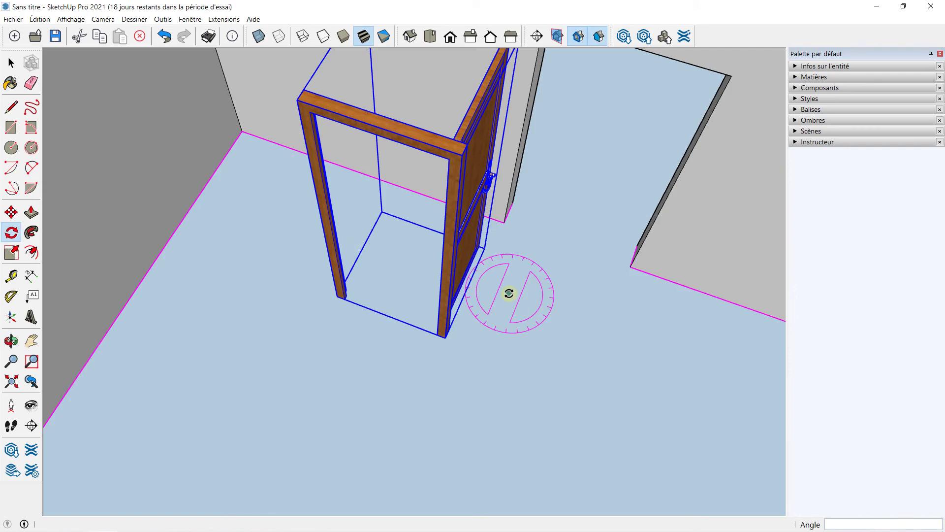
pyautogui.click(11, 253)
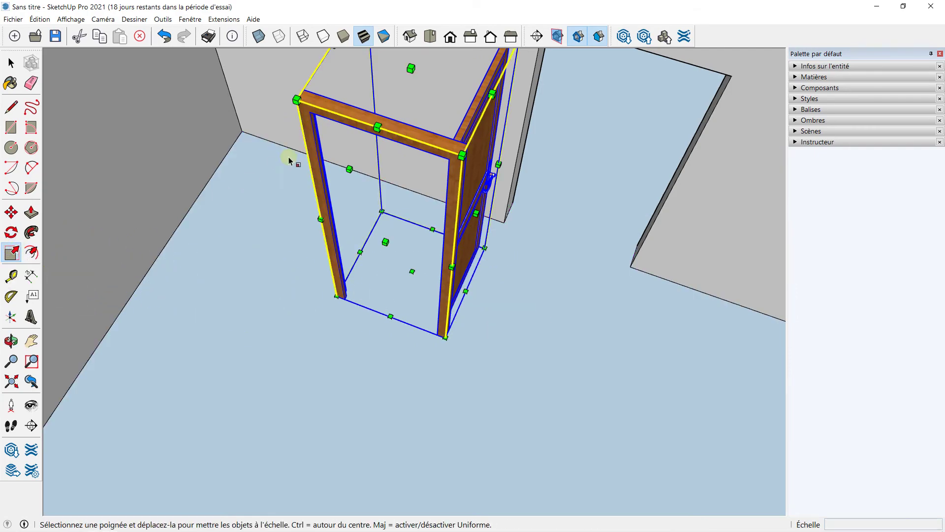
pyautogui.moveTo(411, 112); pyautogui.dragTo(490, 136, button='middle')
pyautogui.moveTo(473, 192); pyautogui.dragTo(468, 191)
pyautogui.moveTo(468, 191)
pyautogui.mouseDown(button='middle')
pyautogui.moveTo(496, 112)
pyautogui.moveTo(457, 188)
pyautogui.mouseUp(button='middle')
pyautogui.scroll(-2, 479, 172)
pyautogui.moveTo(515, 163); pyautogui.dragTo(445, 168, button='middle')
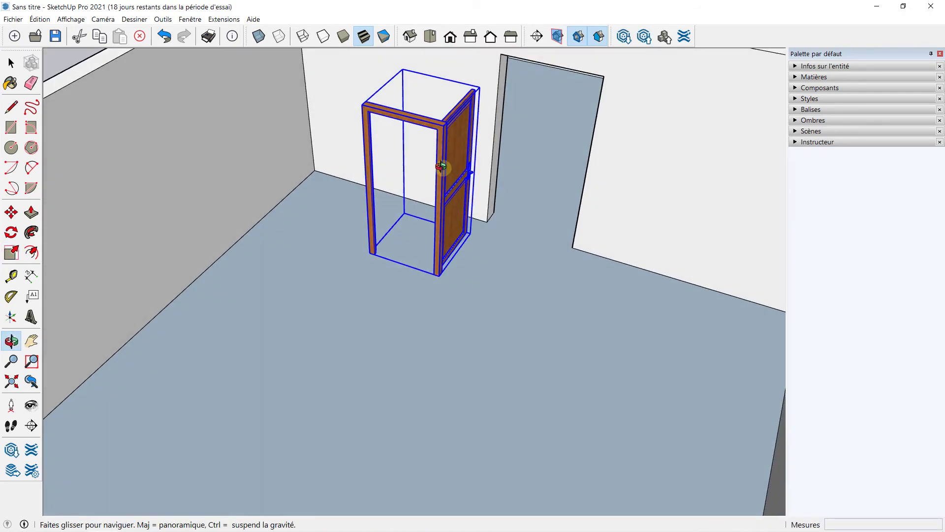
# - Move the door by the bottom outer corner of its hinge-side post onto the matching floor corner of the doorway
pyautogui.click(11, 212)
pyautogui.scroll(3, 392, 246)
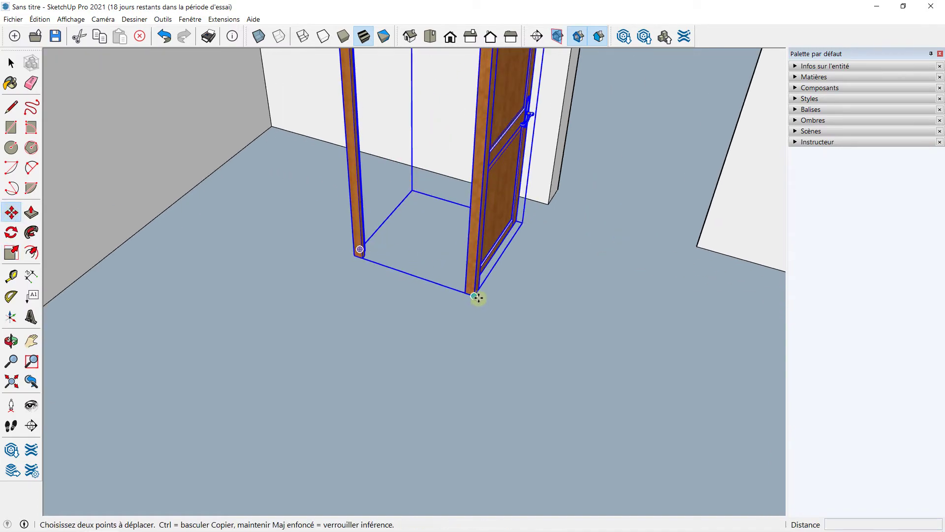
pyautogui.click(477, 295)
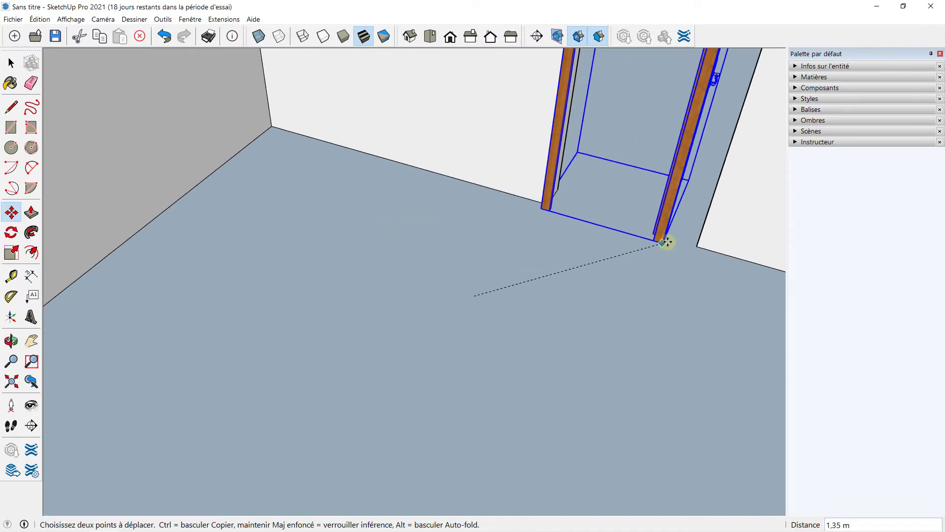
pyautogui.click(697, 244)
# - Scale the door's width so that its frame reaches the opposite side of the doorway
pyautogui.keyDown('shift'); pyautogui.moveTo(684, 132); pyautogui.dragTo(665, 212, button='middle'); pyautogui.keyUp('shift')
pyautogui.moveTo(556, 209); pyautogui.dragTo(590, 189, button='middle')
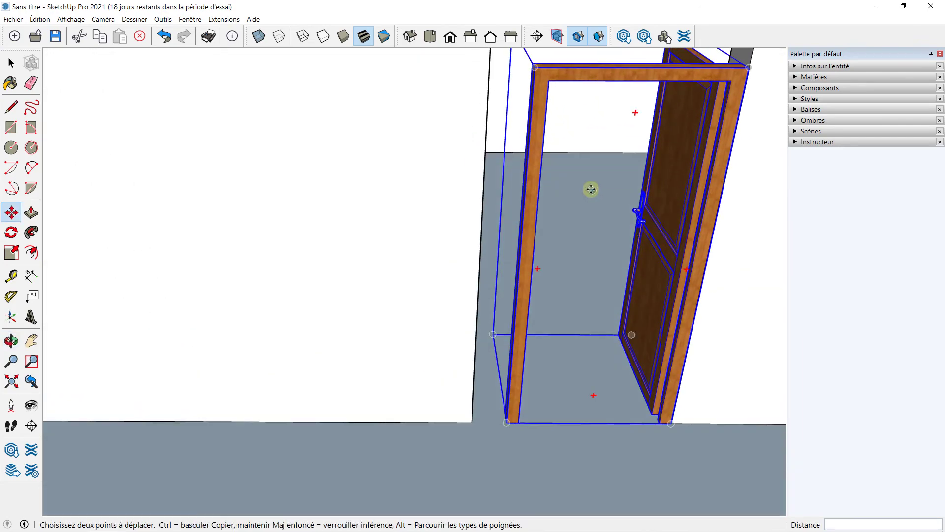
pyautogui.click(11, 252)
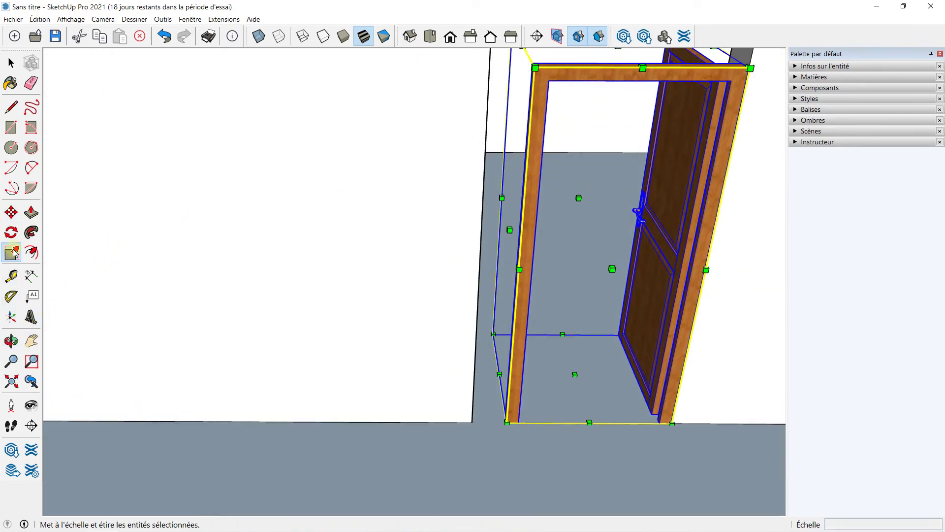
pyautogui.moveTo(594, 171); pyautogui.dragTo(555, 224, button='middle')
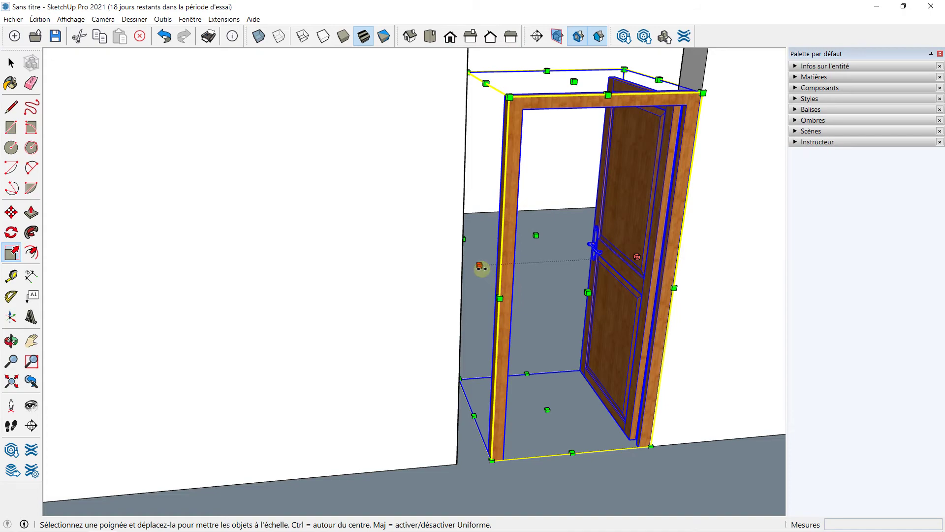
pyautogui.moveTo(480, 267); pyautogui.dragTo(460, 267)
# - Try to stretch the door upward to the head of the doorway
pyautogui.moveTo(565, 180); pyautogui.dragTo(468, 257, button='middle')
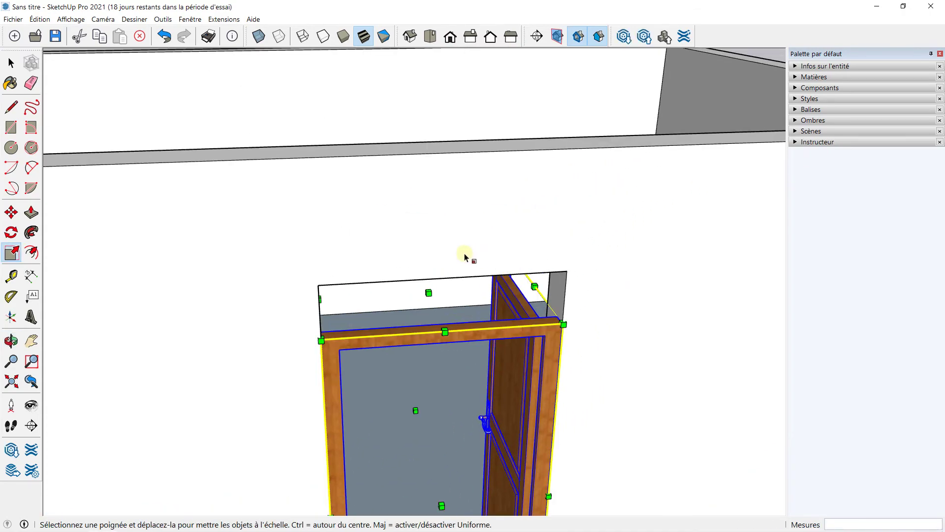
pyautogui.moveTo(429, 292); pyautogui.dragTo(427, 245)
pyautogui.moveTo(453, 341); pyautogui.dragTo(403, 244, button='middle')
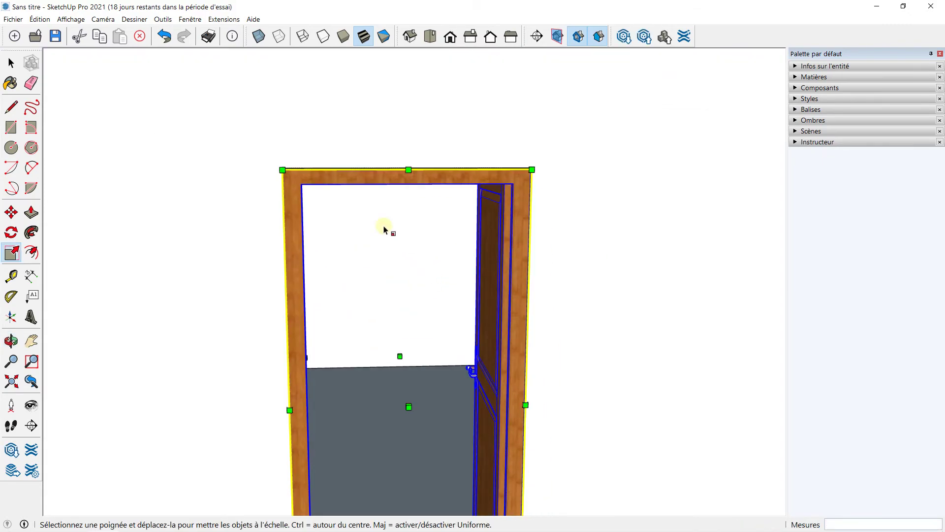
pyautogui.click(164, 36)
# - Scale the door along the blue axis from its front top edge so the frame meets the head of the doorway
pyautogui.moveTo(438, 174); pyautogui.dragTo(450, 318, button='middle')
pyautogui.moveTo(436, 318); pyautogui.dragTo(438, 287)
pyautogui.scroll(-6, 438, 287)
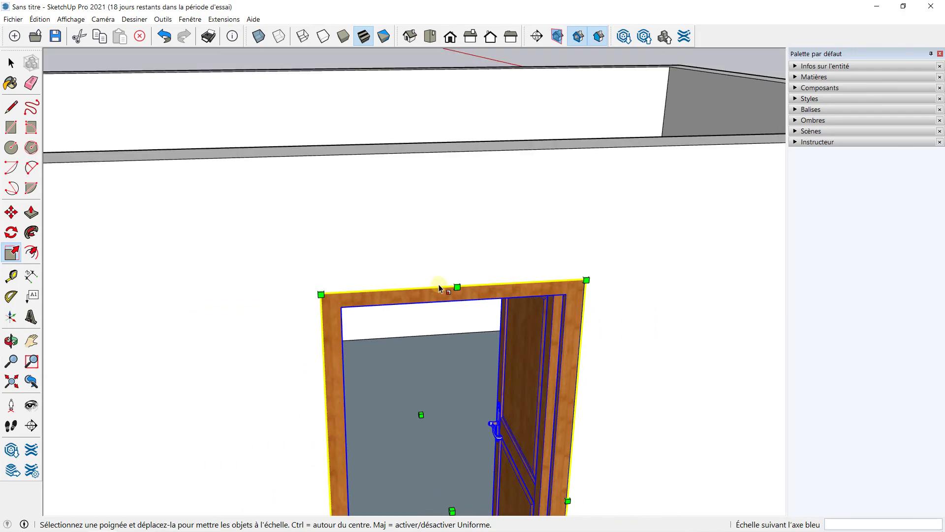
pyautogui.moveTo(505, 310); pyautogui.dragTo(367, 192, button='middle')
pyautogui.moveTo(90, 220); pyautogui.dragTo(359, 223, button='middle')
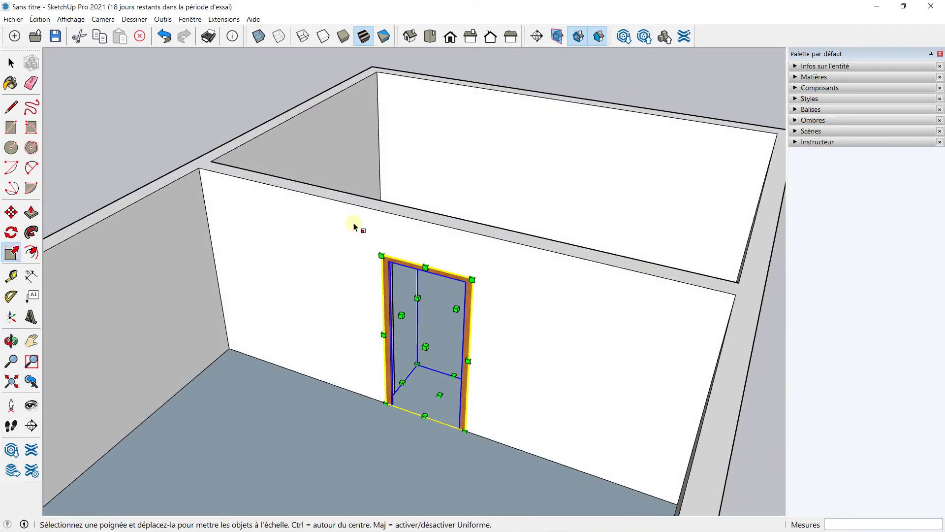
# - Deselect the door component fitted in the partition
pyautogui.click(12, 62)
pyautogui.scroll(2, 267, 299)
pyautogui.moveTo(349, 298); pyautogui.dragTo(315, 334, button='middle')
pyautogui.scroll(-6, 314, 247)
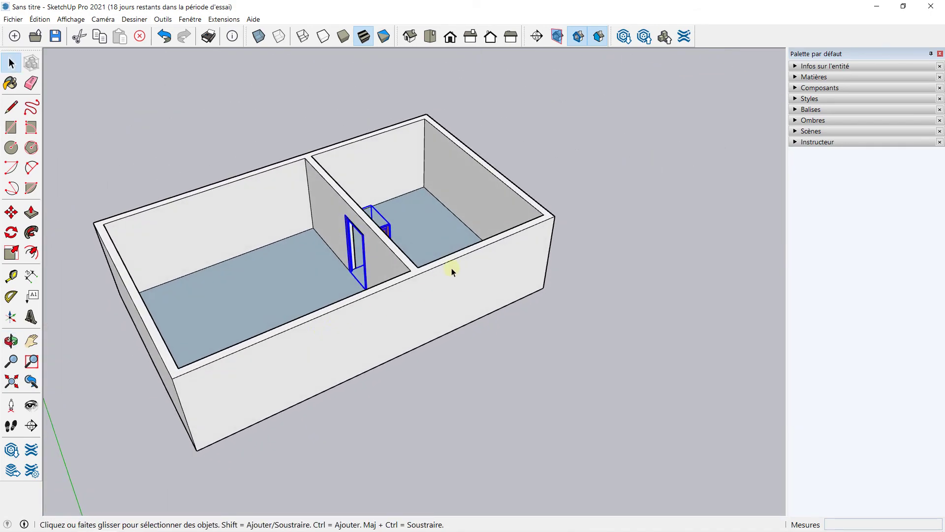
pyautogui.moveTo(480, 215); pyautogui.dragTo(280, 220, button='middle')
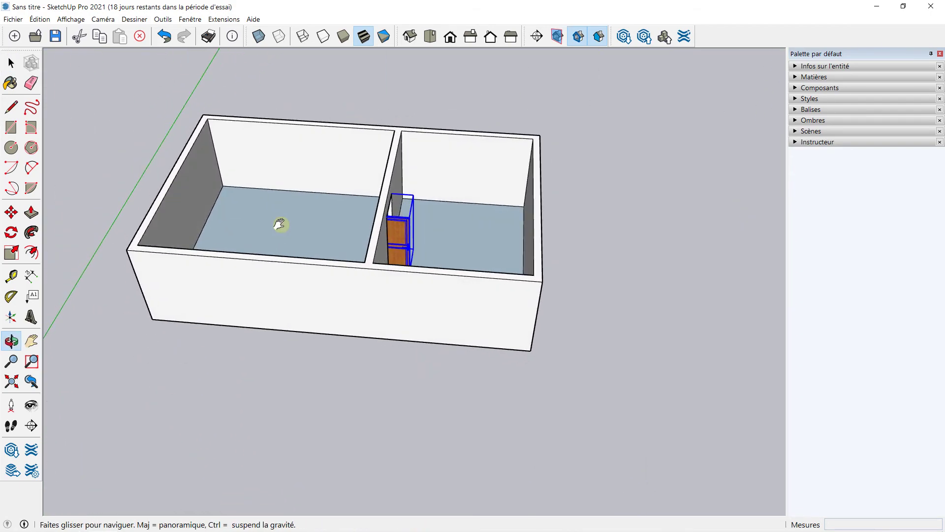
pyautogui.click(87, 74)
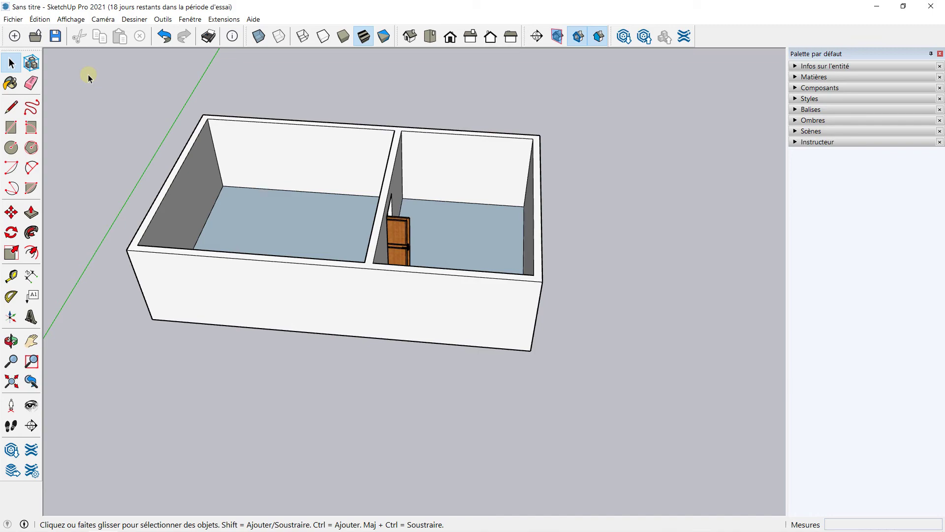
# - Examine the two-room building and its fitted interior door from several angles and from farther away
pyautogui.moveTo(401, 281); pyautogui.dragTo(553, 165, button='middle')
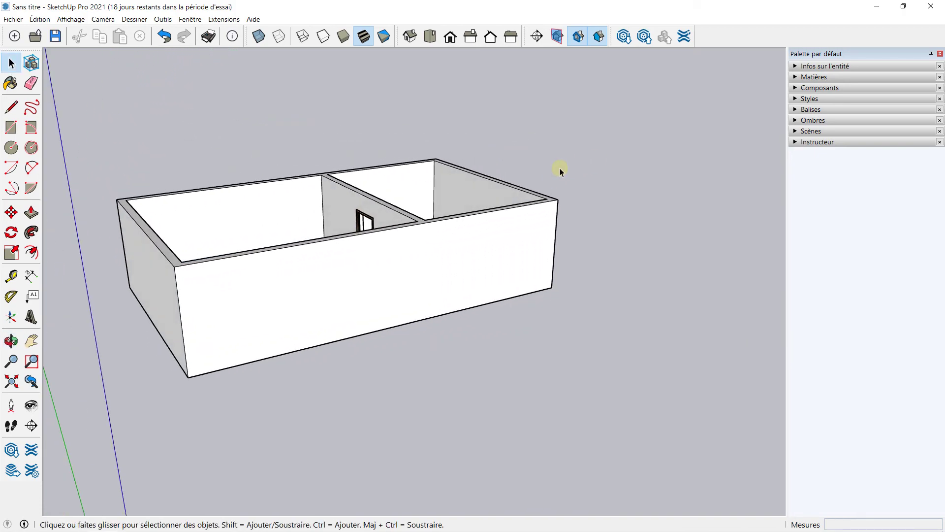
pyautogui.moveTo(560, 169); pyautogui.dragTo(226, 247, button='middle')
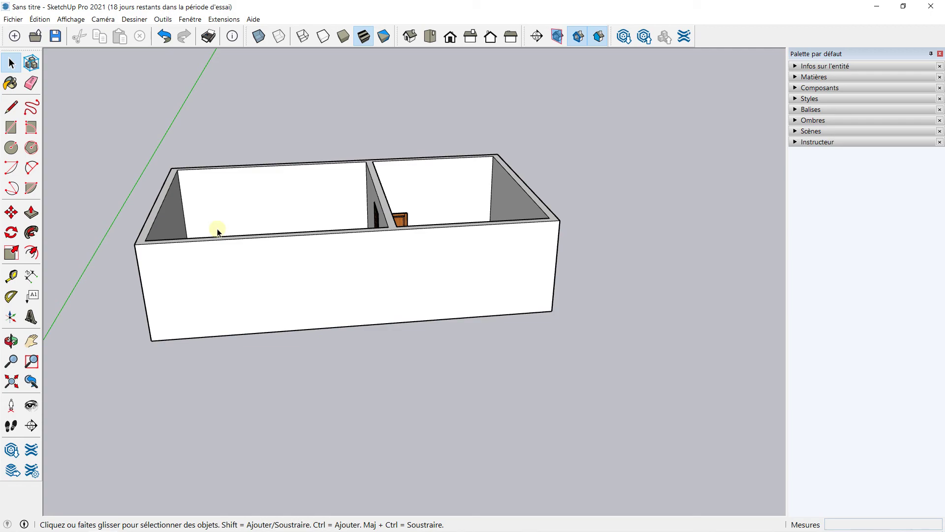
pyautogui.moveTo(218, 231); pyautogui.dragTo(186, 295, button='middle')
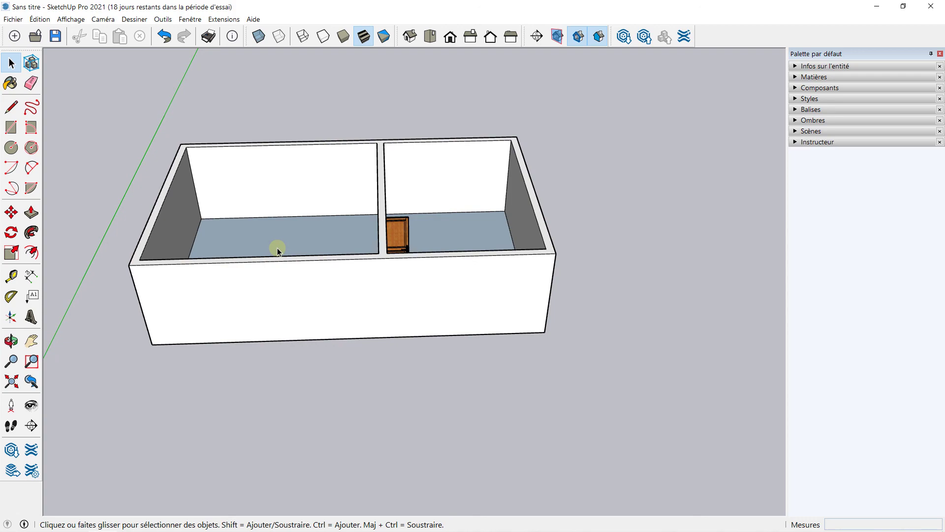
pyautogui.press('o')
pyautogui.moveTo(374, 241); pyautogui.dragTo(286, 228)
pyautogui.press('space')
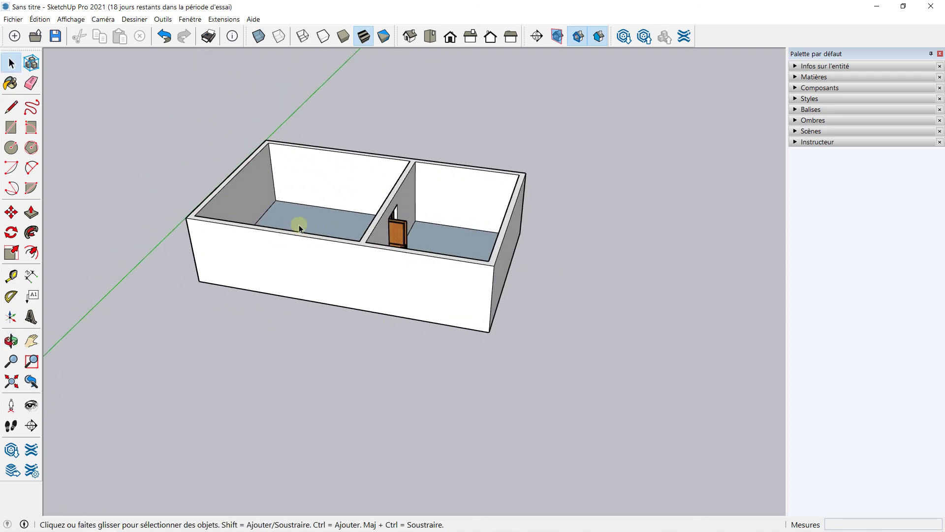
pyautogui.scroll(2, 344, 226)
pyautogui.scroll(-3, 320, 237)
pyautogui.press('o')
pyautogui.moveTo(305, 246); pyautogui.dragTo(326, 247)
pyautogui.press('space')
pyautogui.scroll(-2, 327, 247)
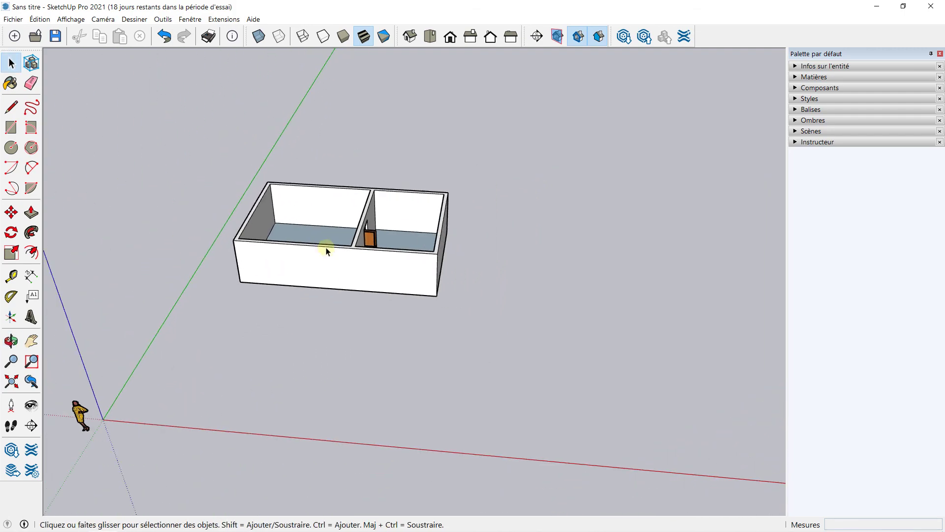